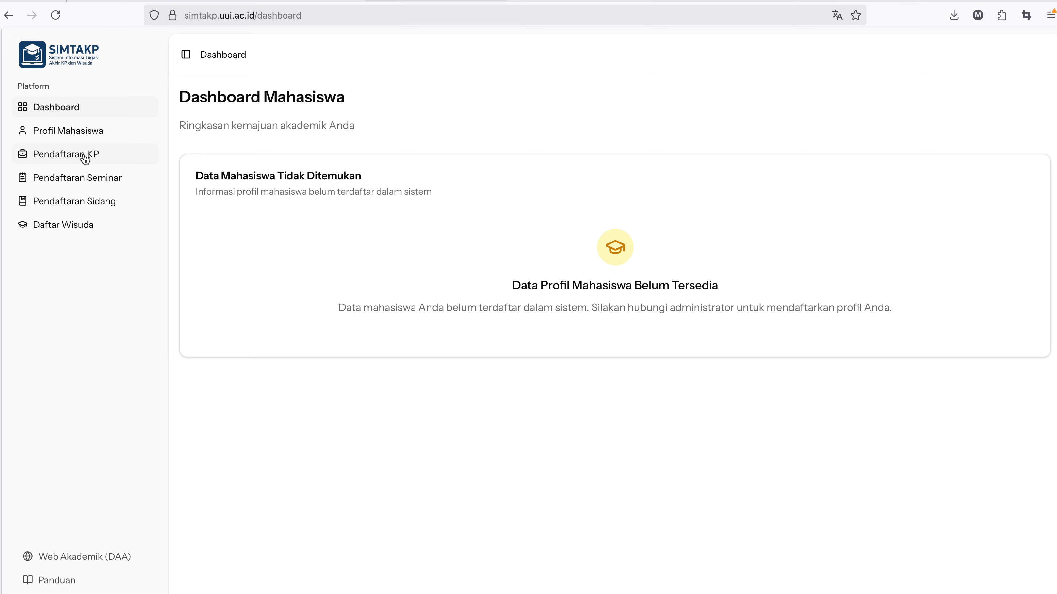
# Open the Pendaftaran KP page, which warns that the profile must be completed first.
pyautogui.click(85, 157)
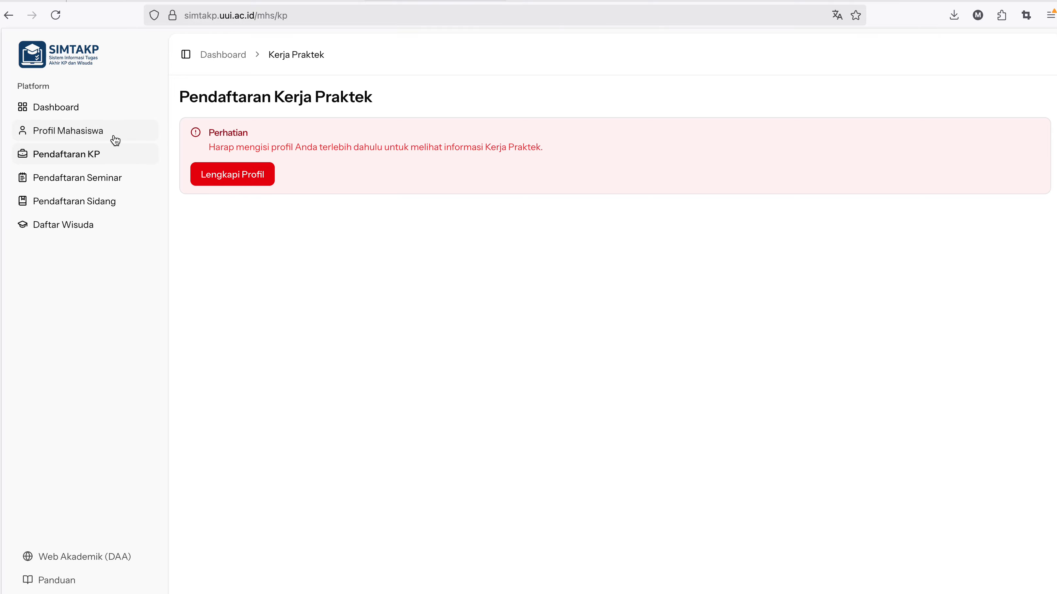
# Go to the Lengkapi Profil form and check the account name and e-mail shown.
pyautogui.click(240, 174)
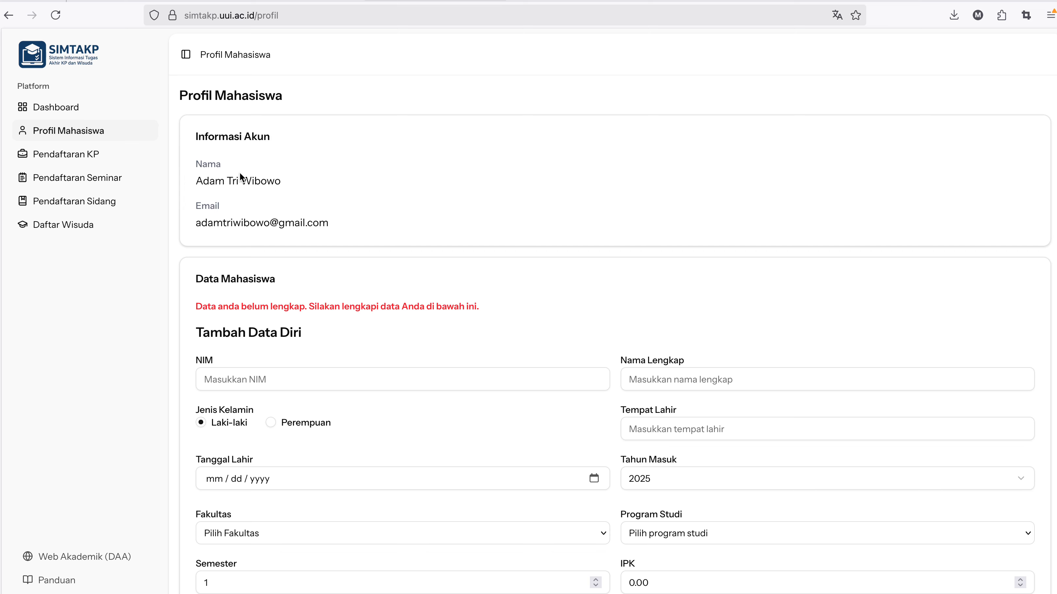
pyautogui.moveTo(196, 134); pyautogui.dragTo(323, 216)
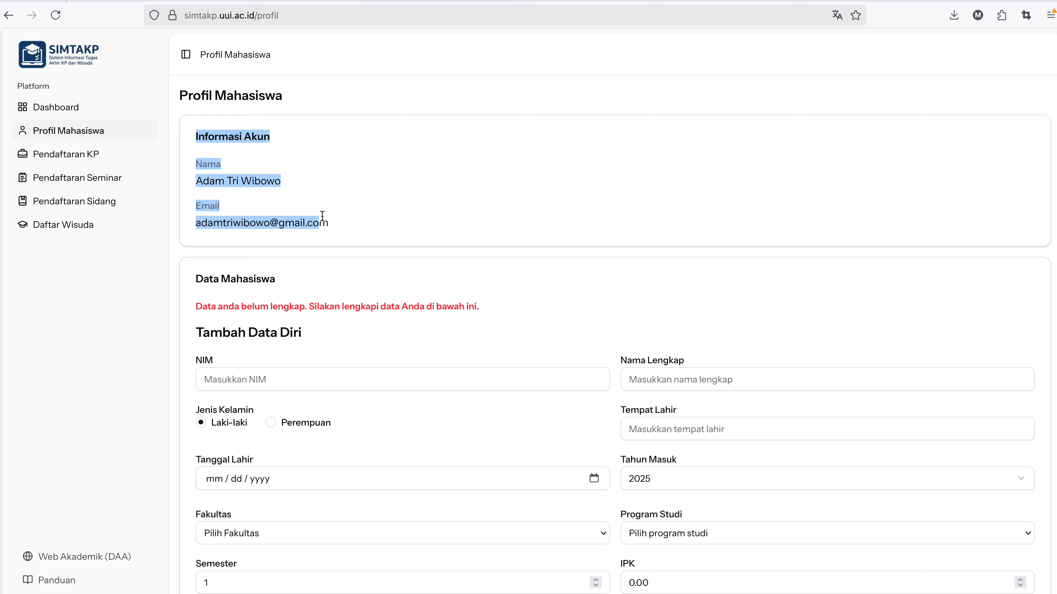
pyautogui.click(304, 179)
pyautogui.moveTo(328, 223); pyautogui.dragTo(194, 223)
pyautogui.click(334, 328)
pyautogui.scroll(-3, 333, 328)
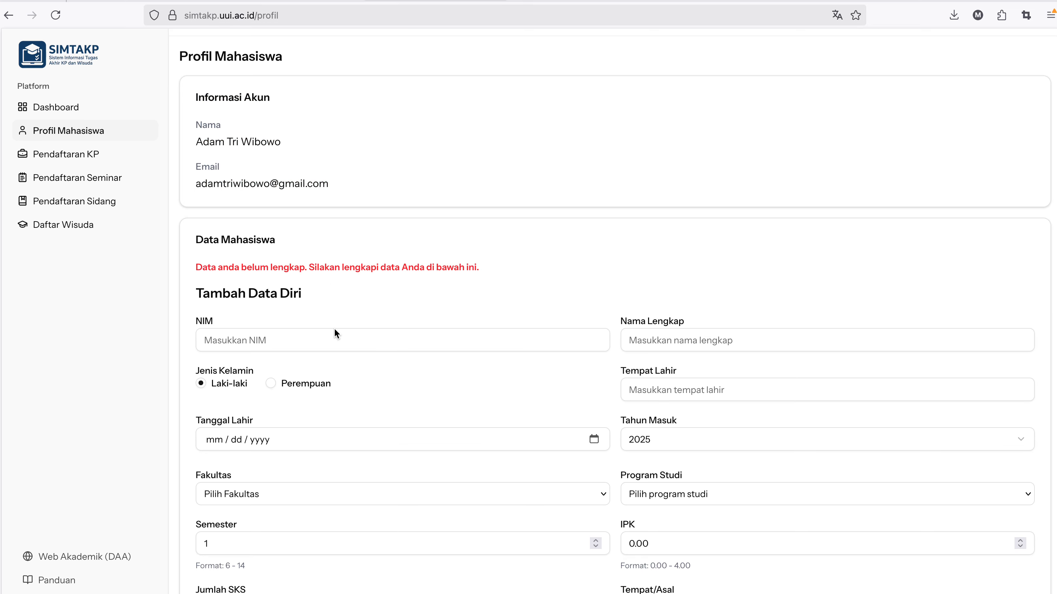
pyautogui.scroll(-1, 335, 333)
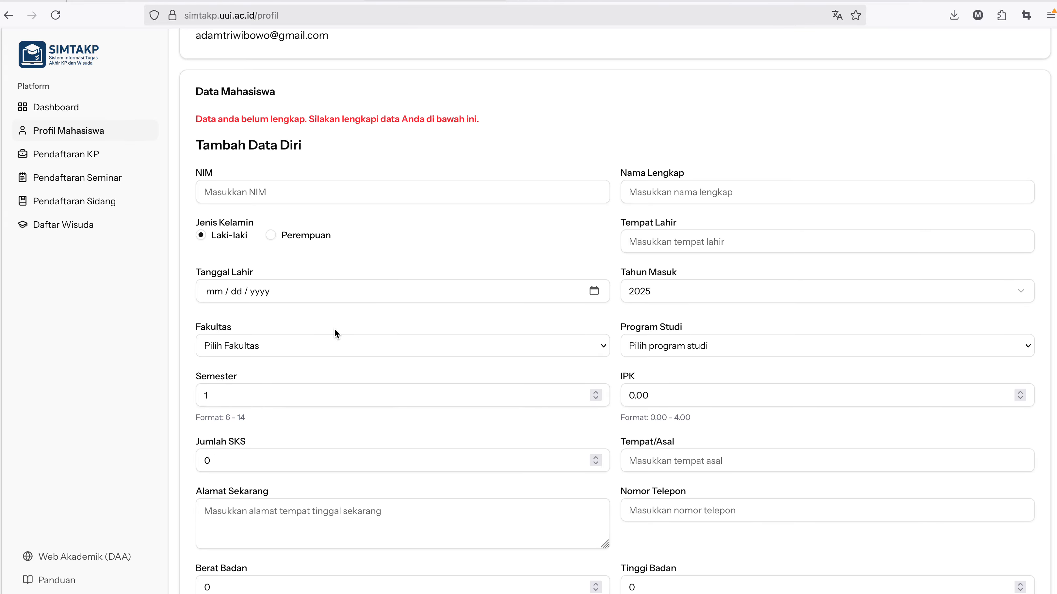
# Paste the student's NIM and autofill name, birth date and entry year 2016 from academic data.
pyautogui.click(301, 194)
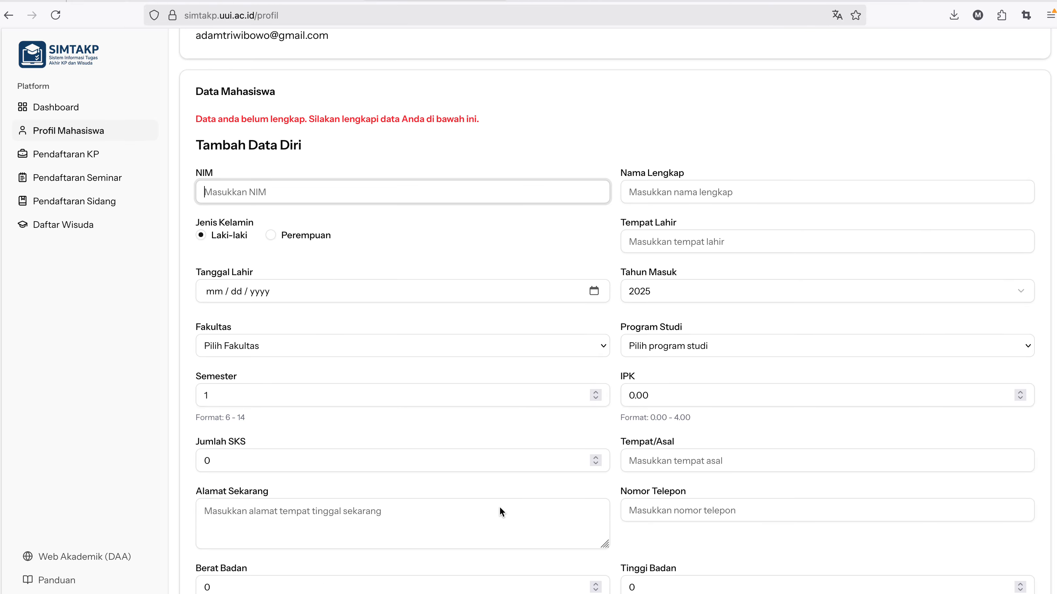
pyautogui.click(520, 526)
pyautogui.click(301, 192)
pyautogui.hotkey('ctrl', 'v')
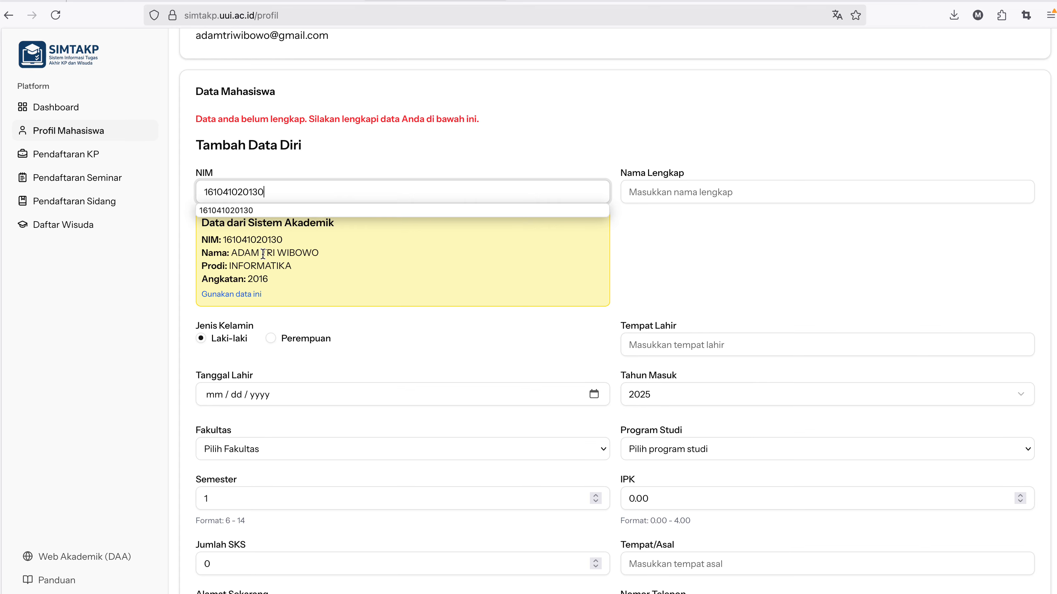
pyautogui.click(242, 293)
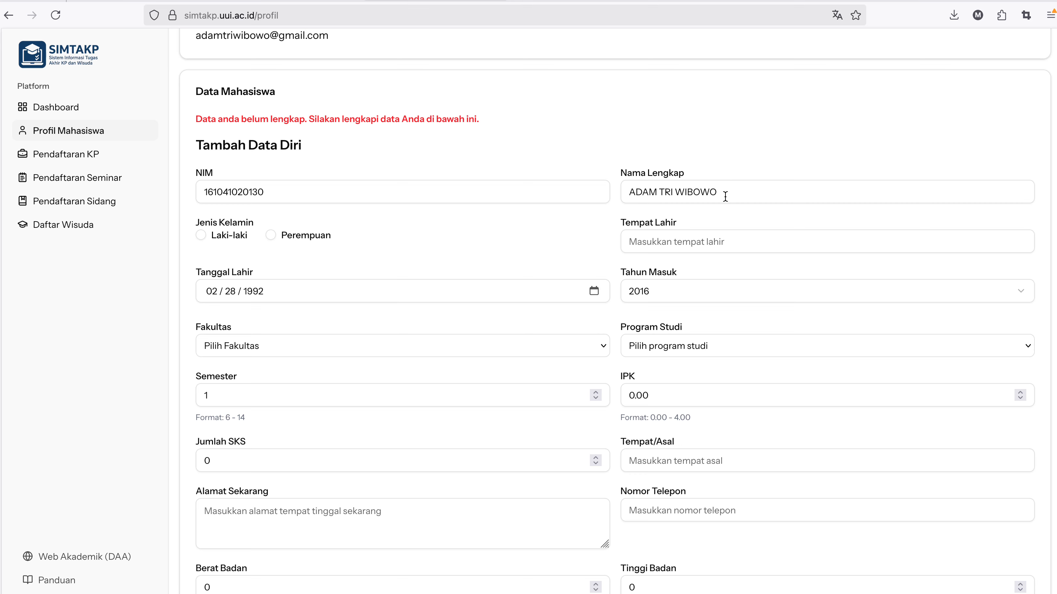
pyautogui.moveTo(726, 196); pyautogui.dragTo(630, 194)
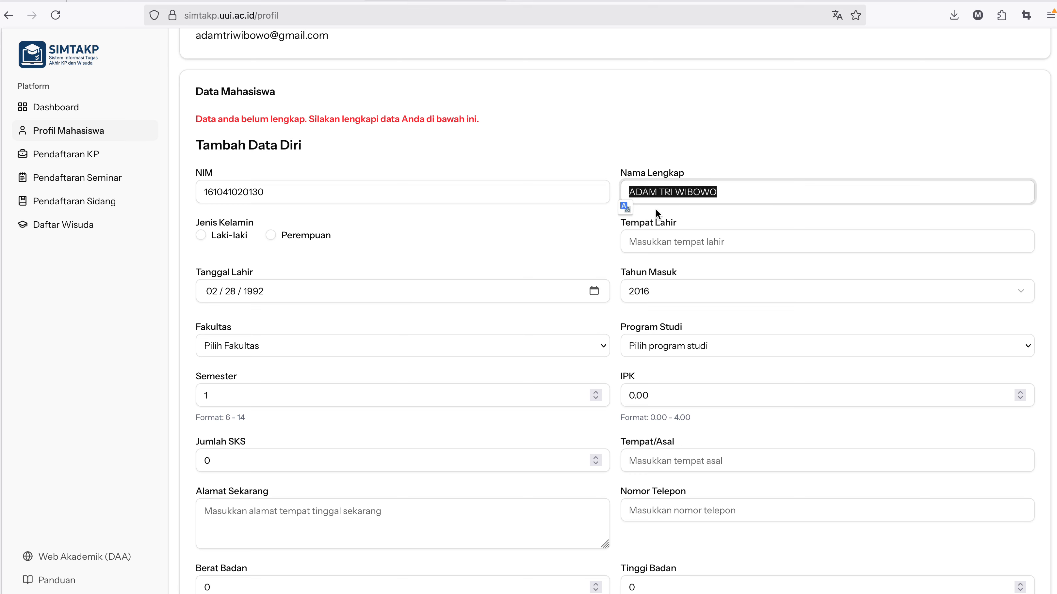
pyautogui.click(320, 272)
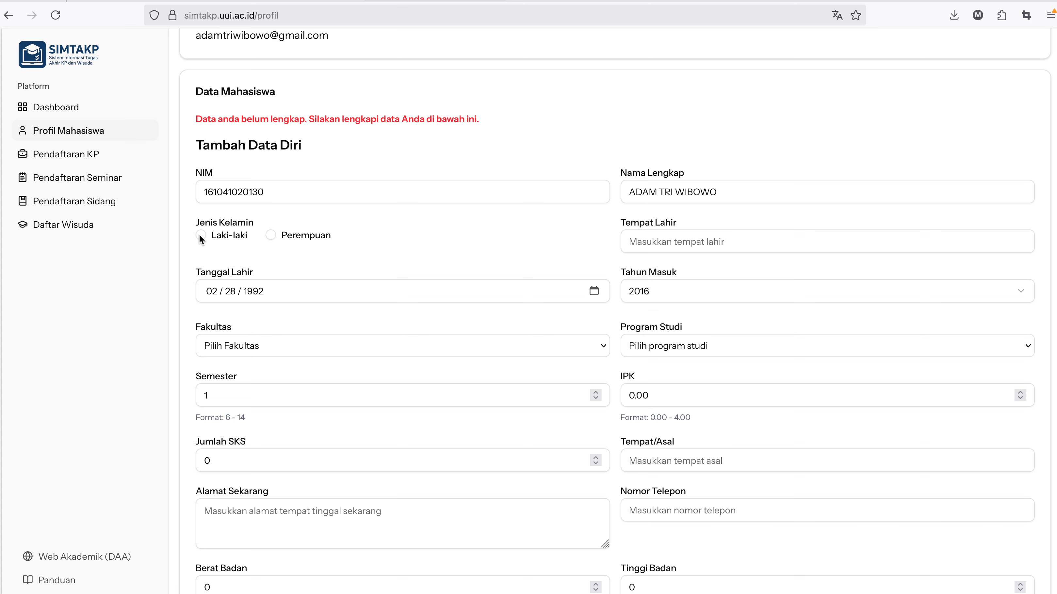
# Set birthplace Banda Aceh, Fakultas Sains dan Teknologi and programme S-1 Informatika.
pyautogui.click(680, 239)
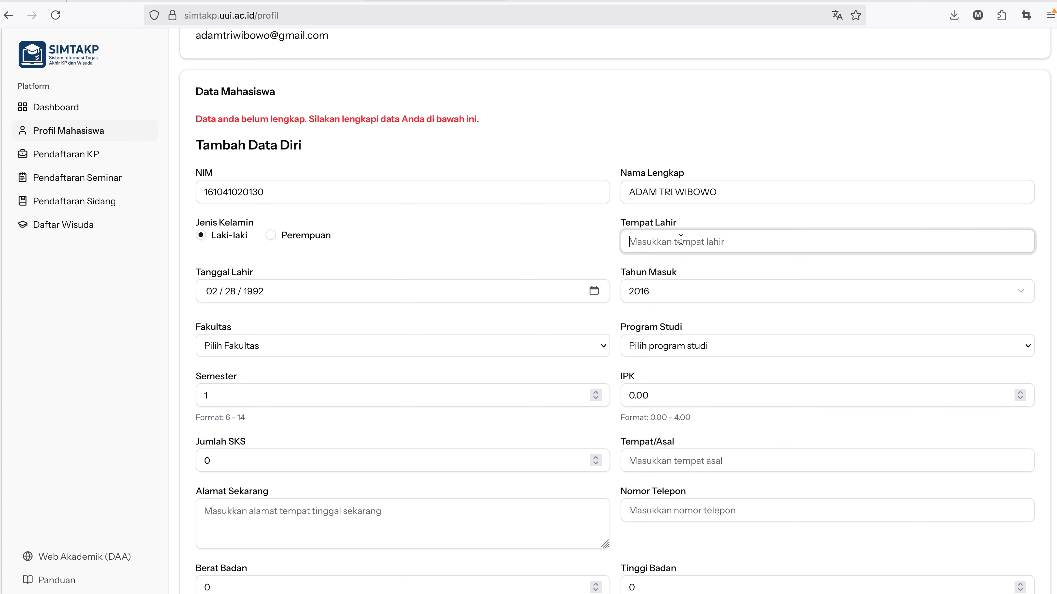
pyautogui.write('Banda Aceh')
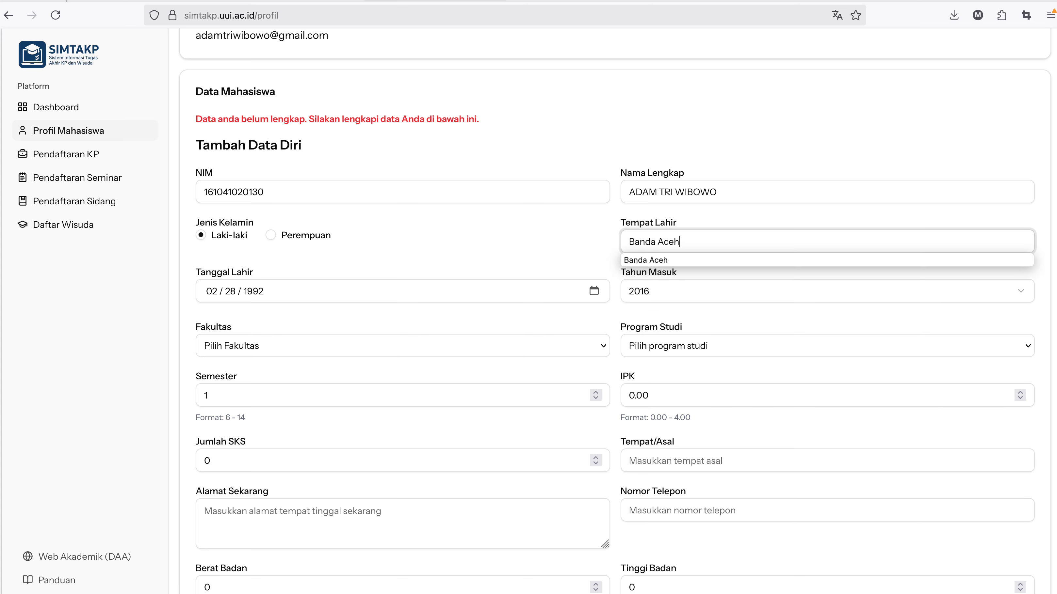
pyautogui.click(493, 344)
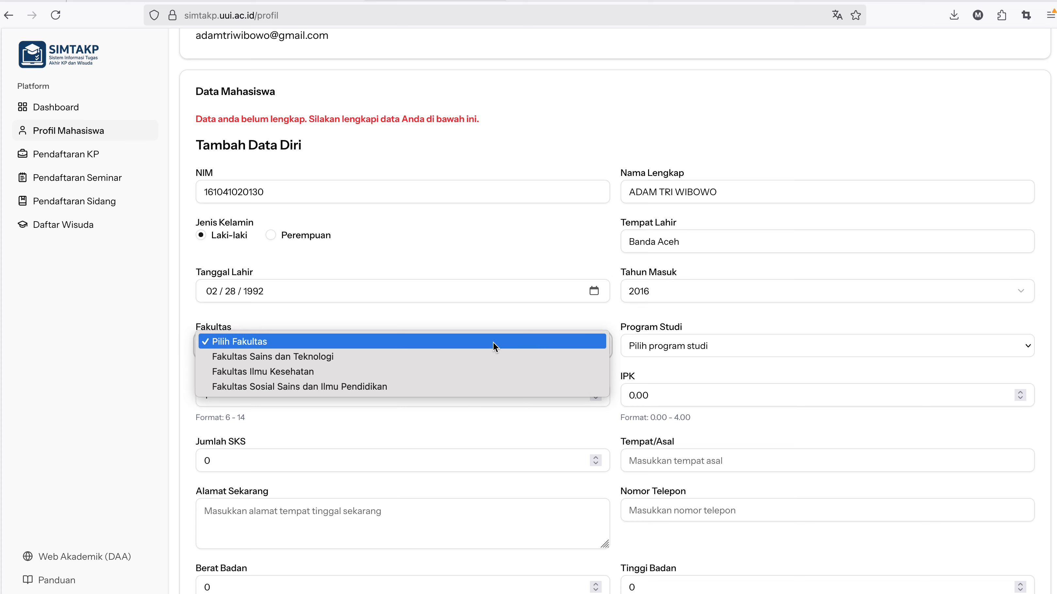
pyautogui.click(460, 360)
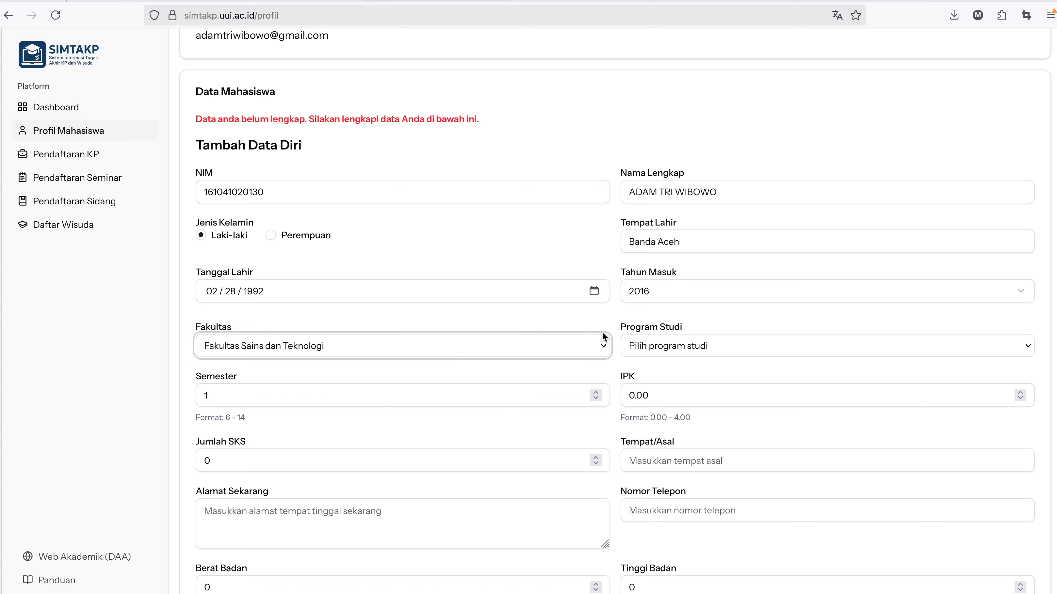
pyautogui.click(737, 349)
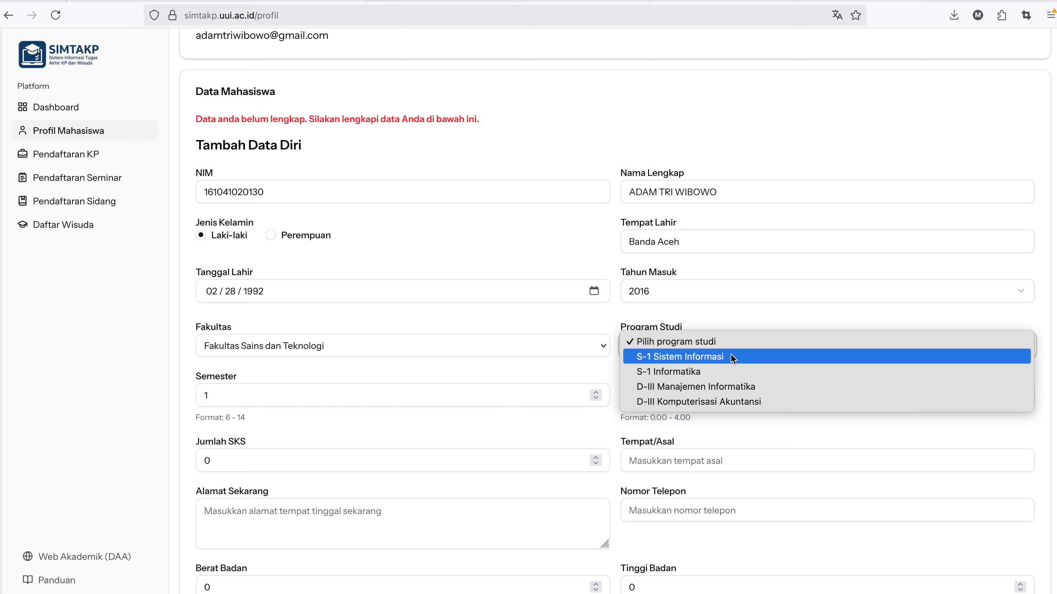
pyautogui.click(724, 372)
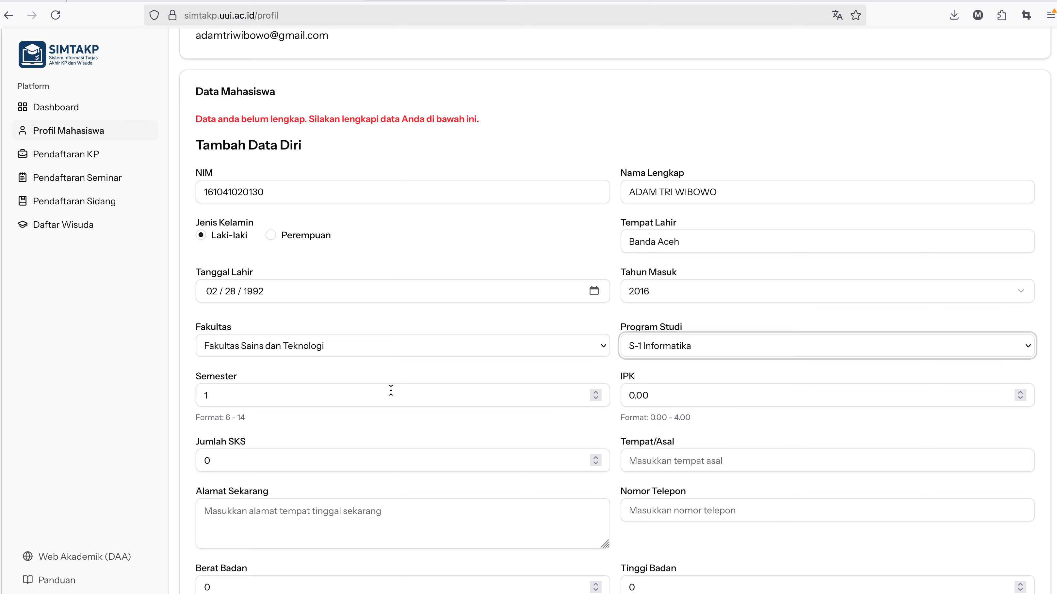
# Enter semester 7, IPK 3,42 and Jumlah SKS 135.
pyautogui.click(582, 392)
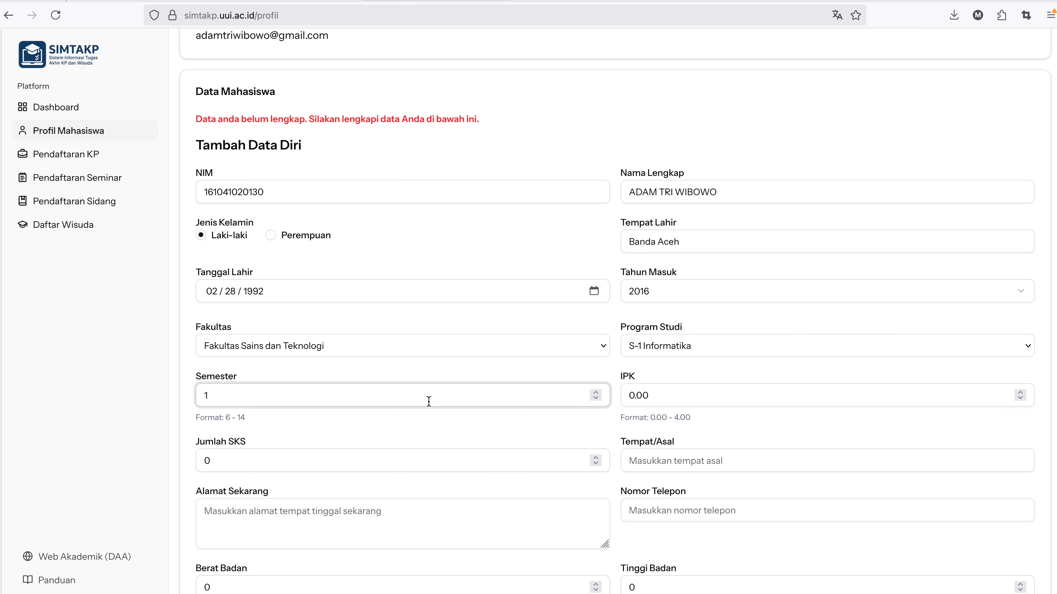
pyautogui.press('BackSpace')
pyautogui.write('7')
pyautogui.click(631, 396)
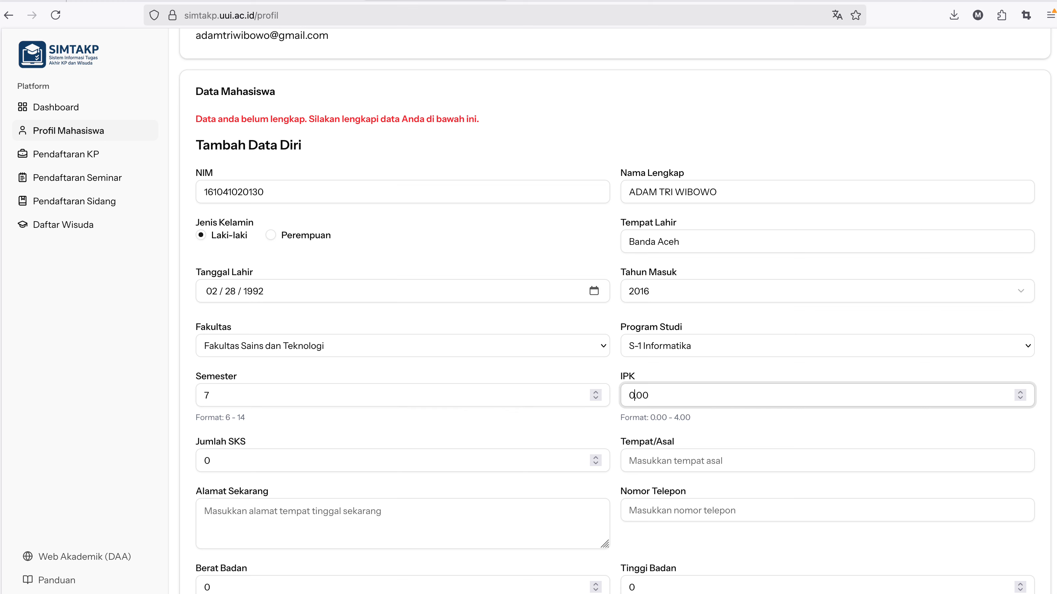
pyautogui.write('3')
pyautogui.press('BackSpace')
pyautogui.press('BackSpace')
pyautogui.press('BackSpace')
pyautogui.write(',42')
pyautogui.click(324, 462)
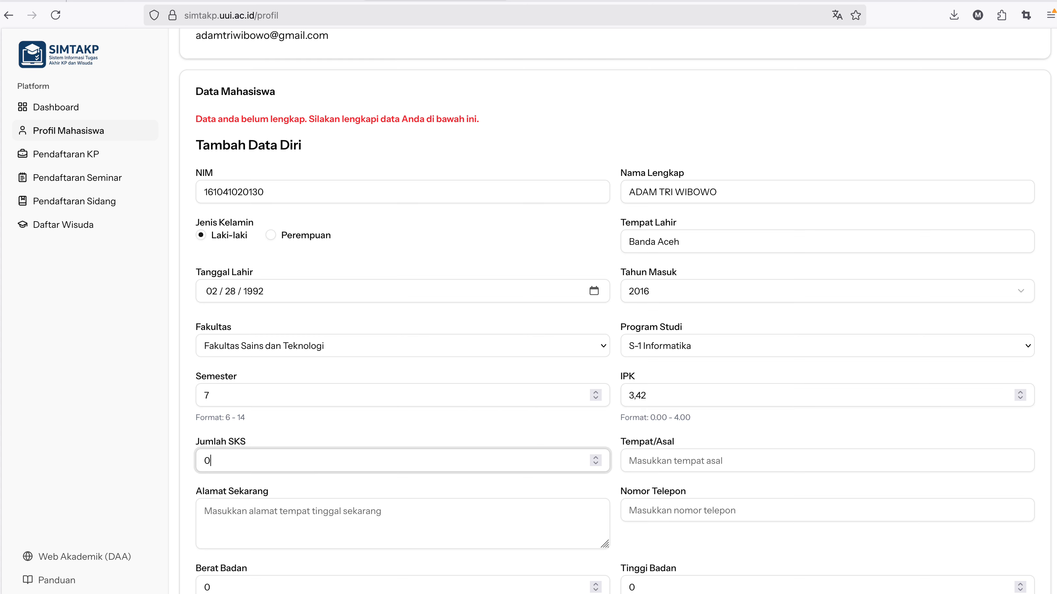
pyautogui.press('BackSpace')
pyautogui.write('135')
# Enter origin Banda Aceh, the current address and the student's phone number.
pyautogui.click(667, 458)
pyautogui.scroll(-3, 667, 458)
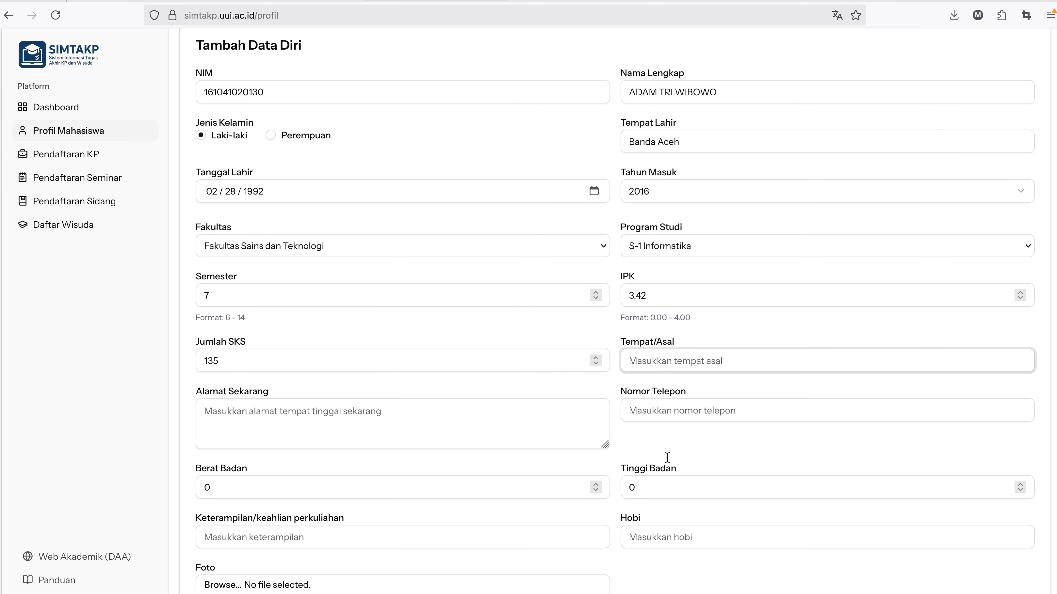
pyautogui.write('Banda Aceh')
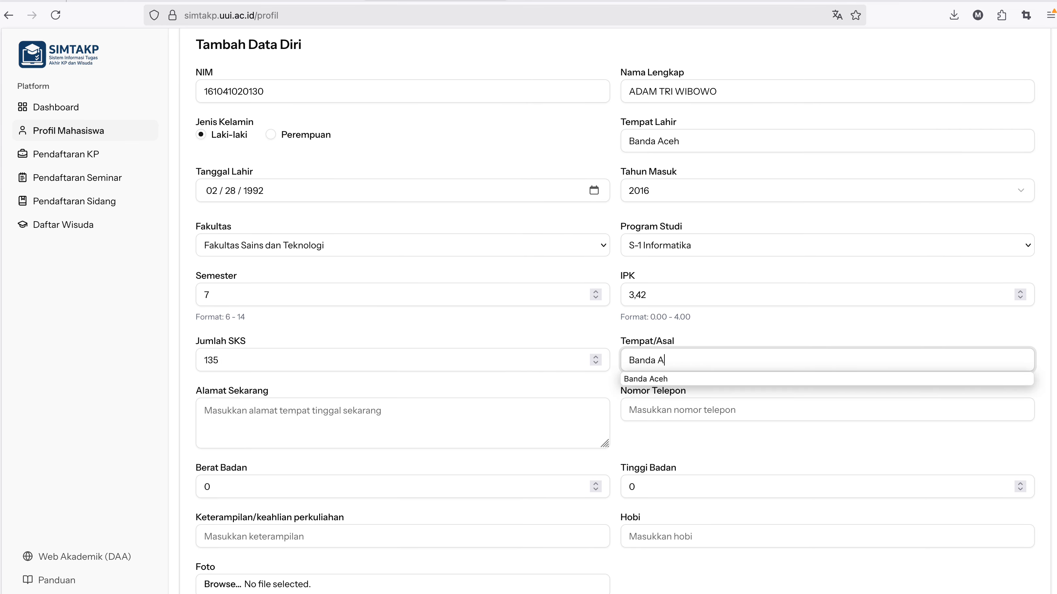
pyautogui.click(483, 434)
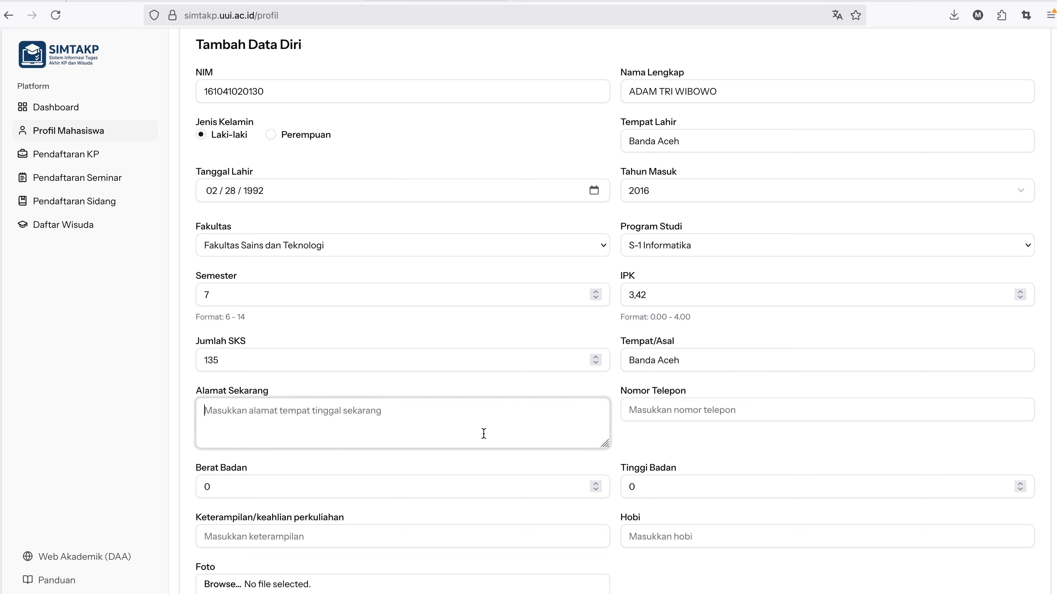
pyautogui.write('Banda Aceh')
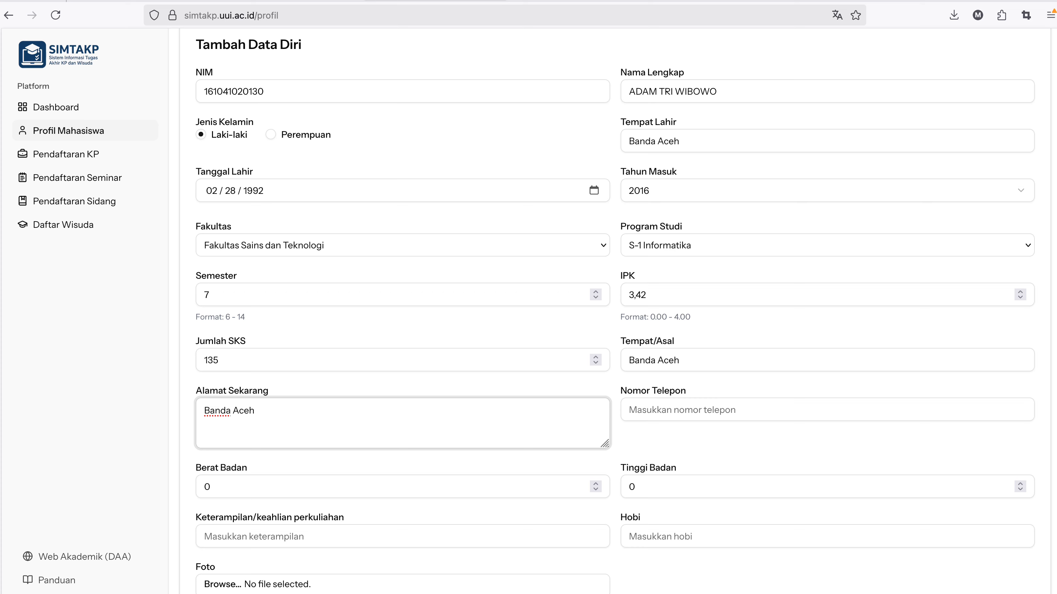
pyautogui.click(711, 410)
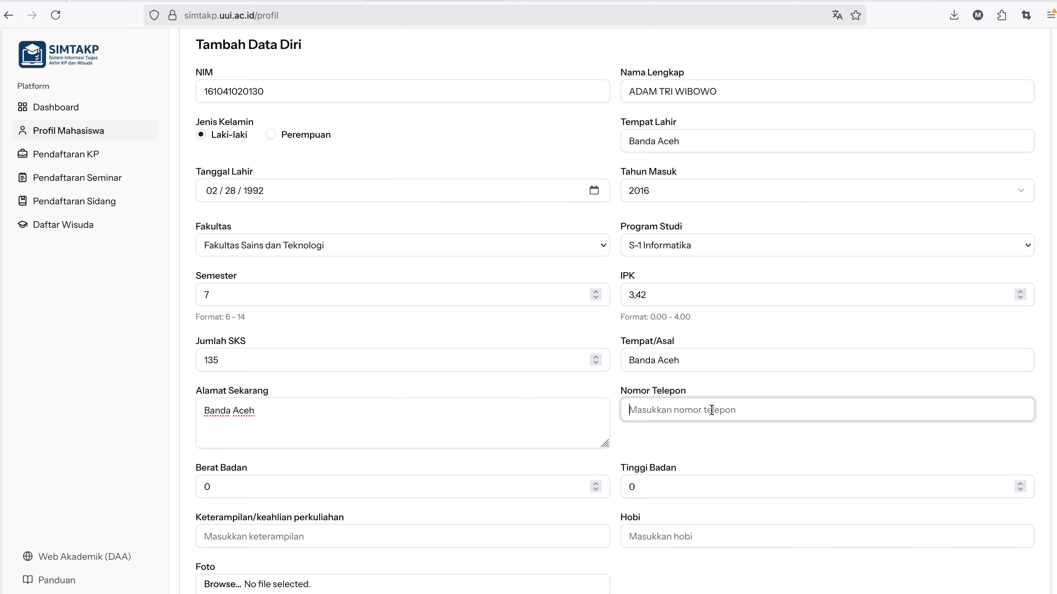
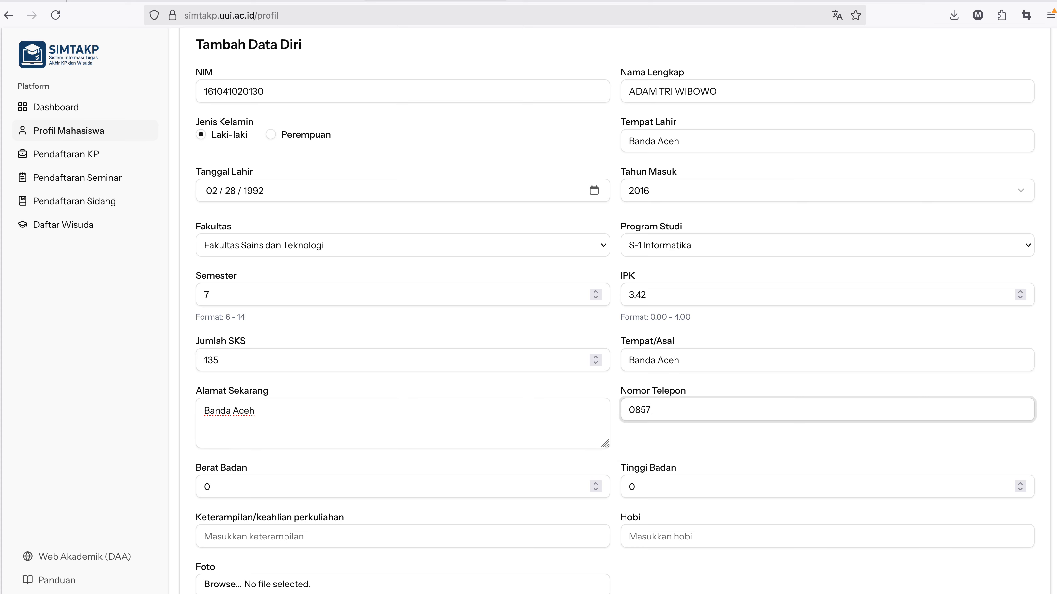
# Set body weight to 70 and height to 172.
pyautogui.click(253, 488)
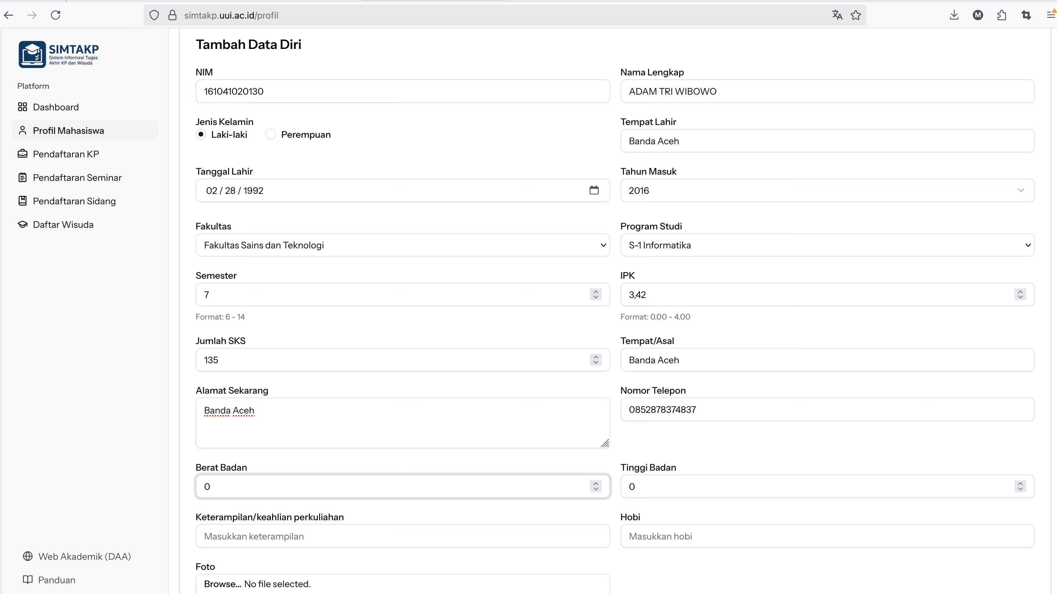
pyautogui.press('BackSpace')
pyautogui.write('70')
pyautogui.click(645, 483)
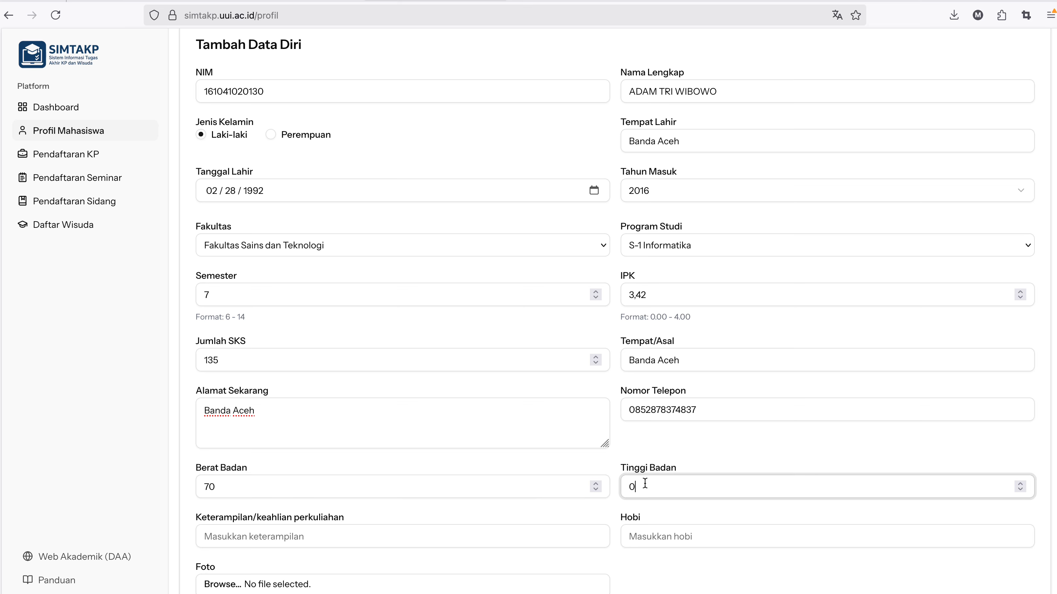
pyautogui.press('BackSpace')
pyautogui.write('172')
# Enter Programming as the skill and Membaca as the hobby.
pyautogui.scroll(-2, 645, 483)
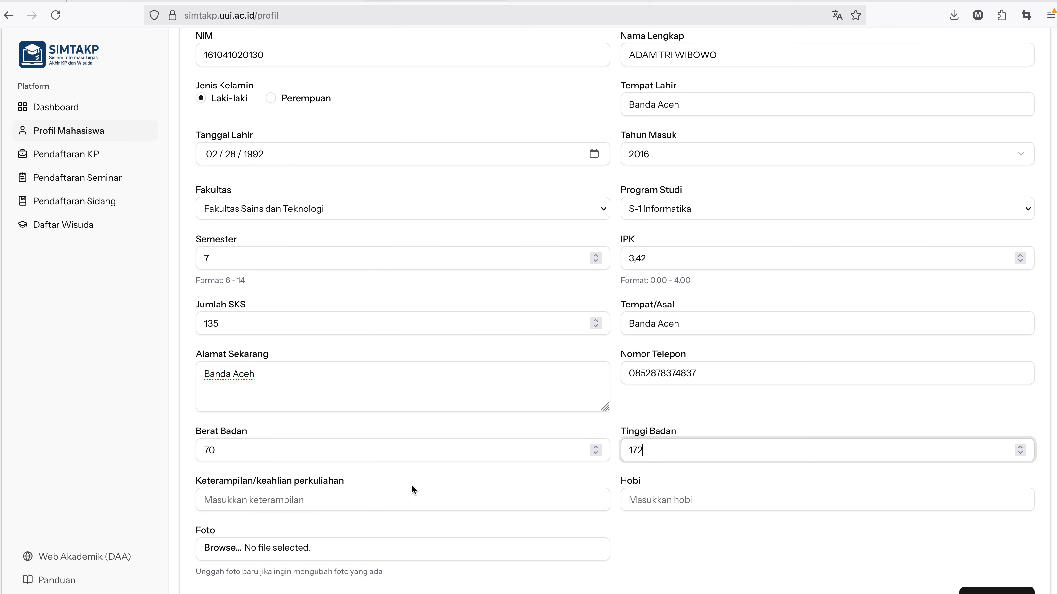
pyautogui.click(349, 494)
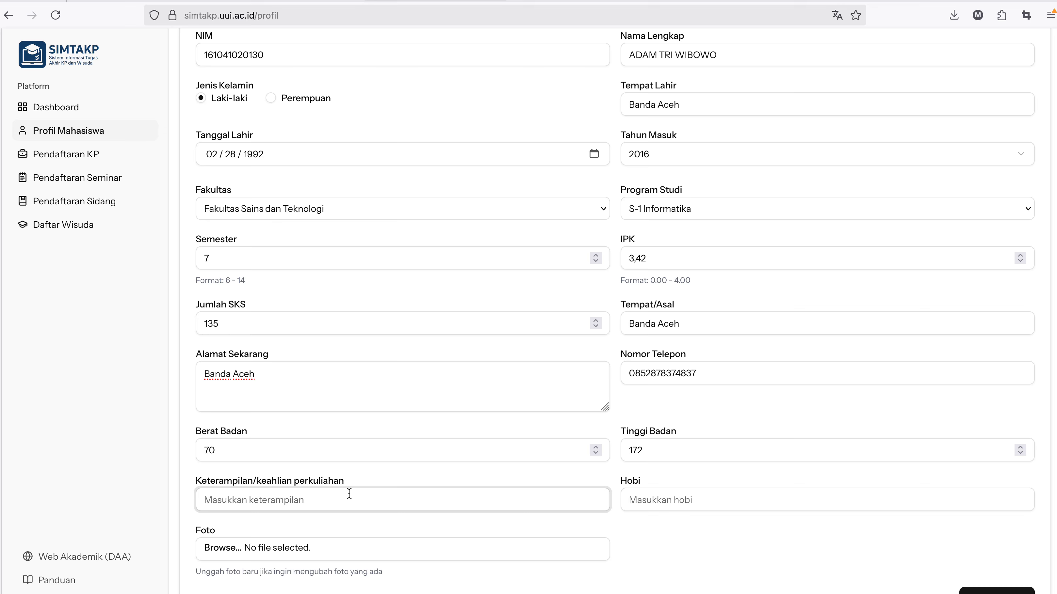
pyautogui.write('Progr')
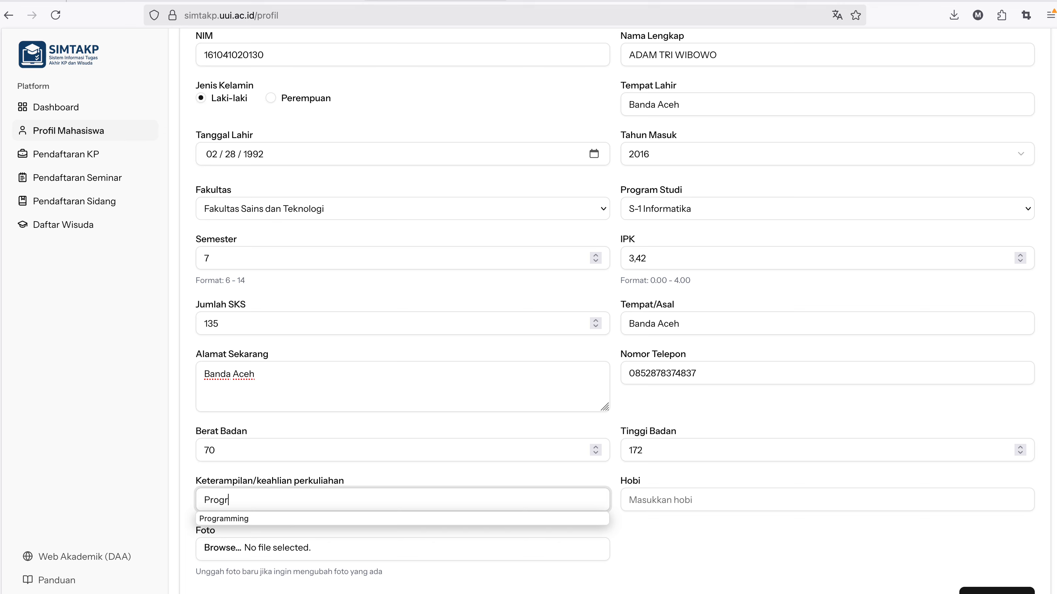
pyautogui.write('amming')
pyautogui.press('Tab')
pyautogui.write('Me')
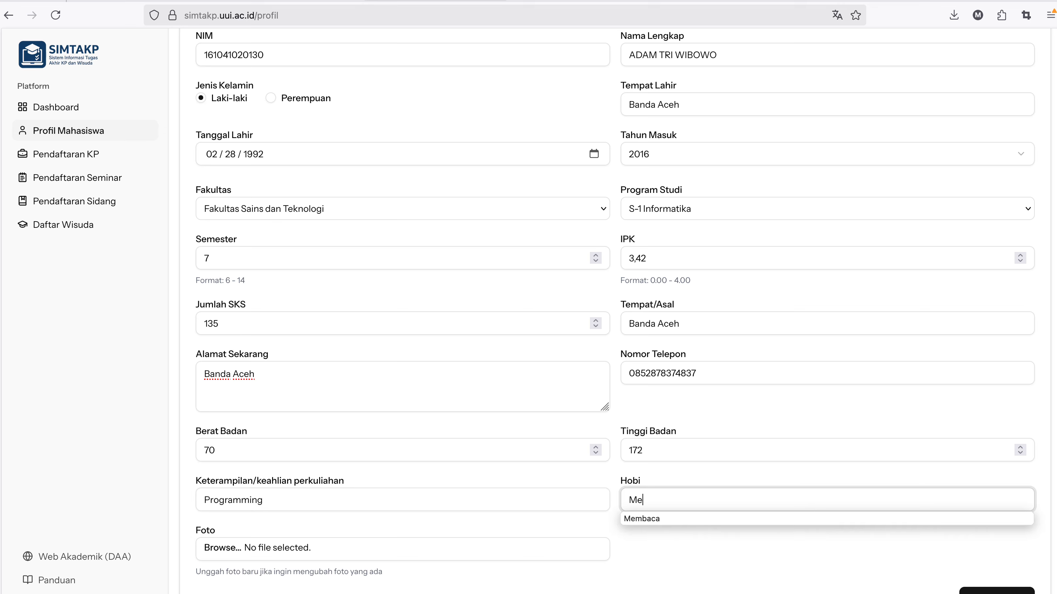
pyautogui.write('mbaca')
pyautogui.click(690, 532)
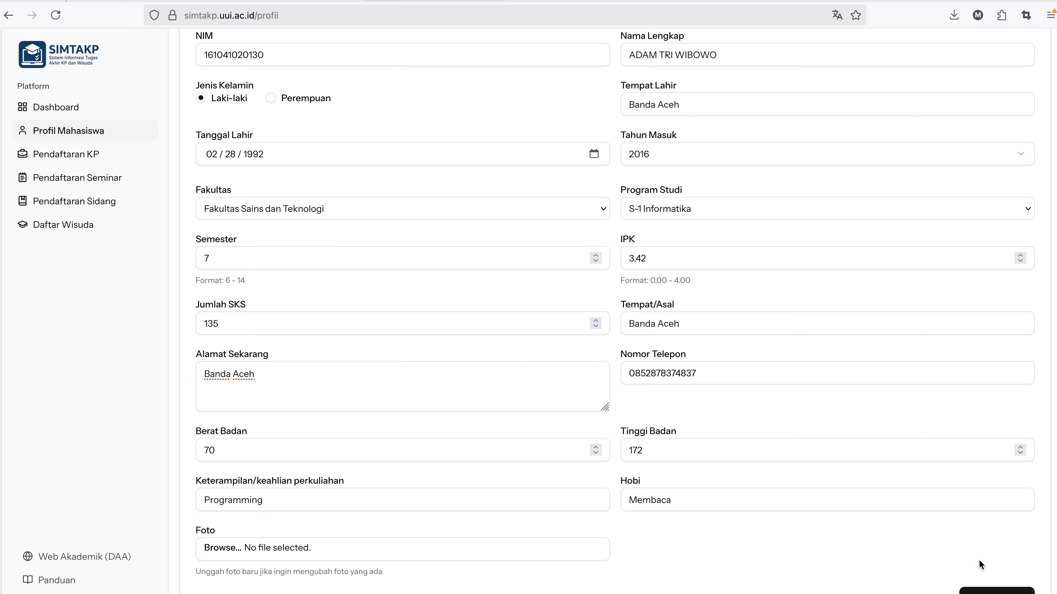
# Save the student profile data.
pyautogui.click(988, 591)
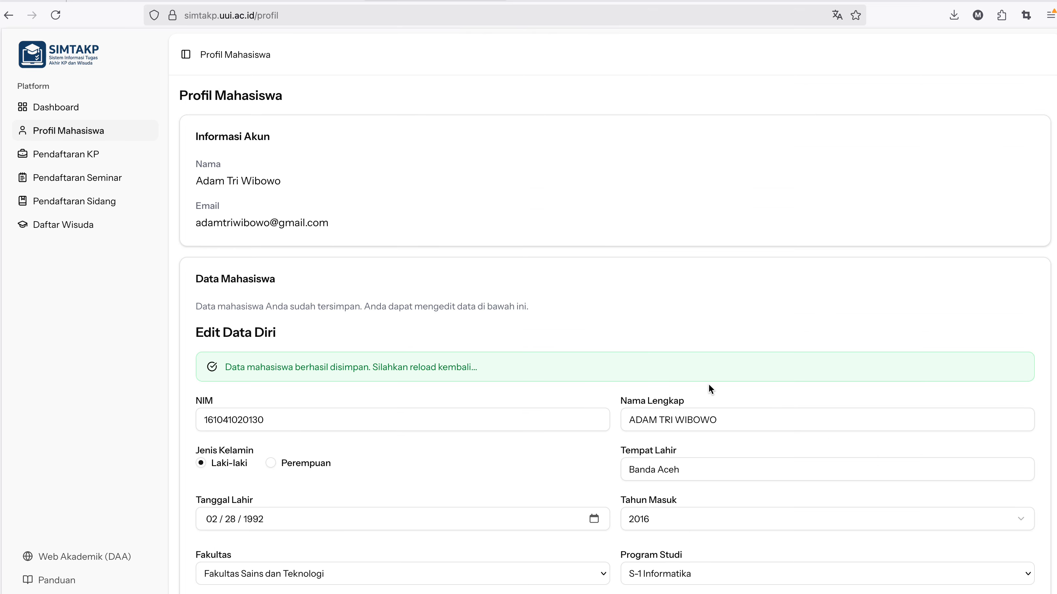
pyautogui.scroll(-9, 709, 389)
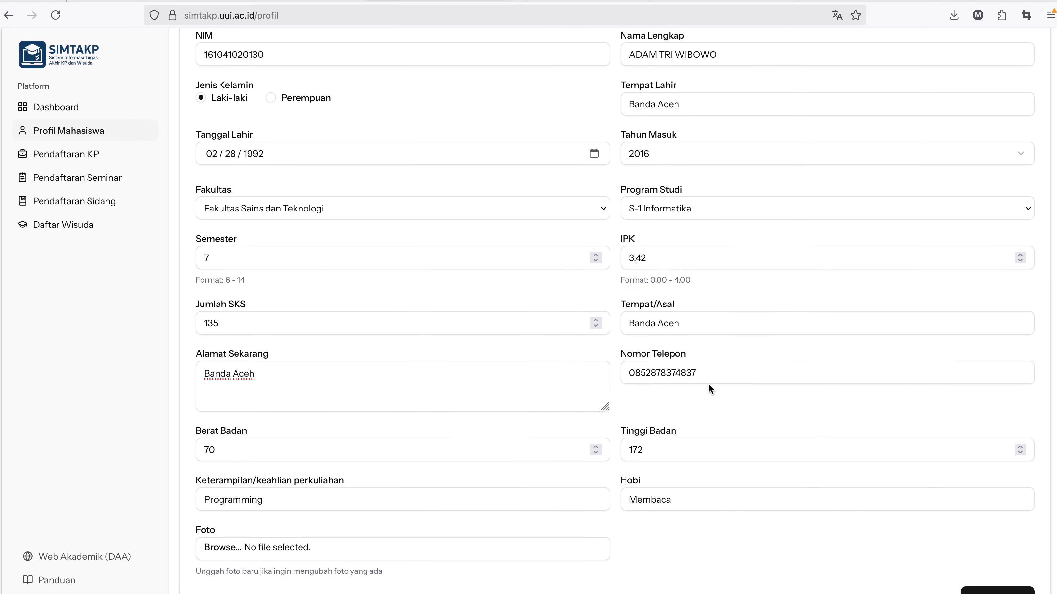
pyautogui.scroll(9, 512, 408)
pyautogui.scroll(-9, 500, 381)
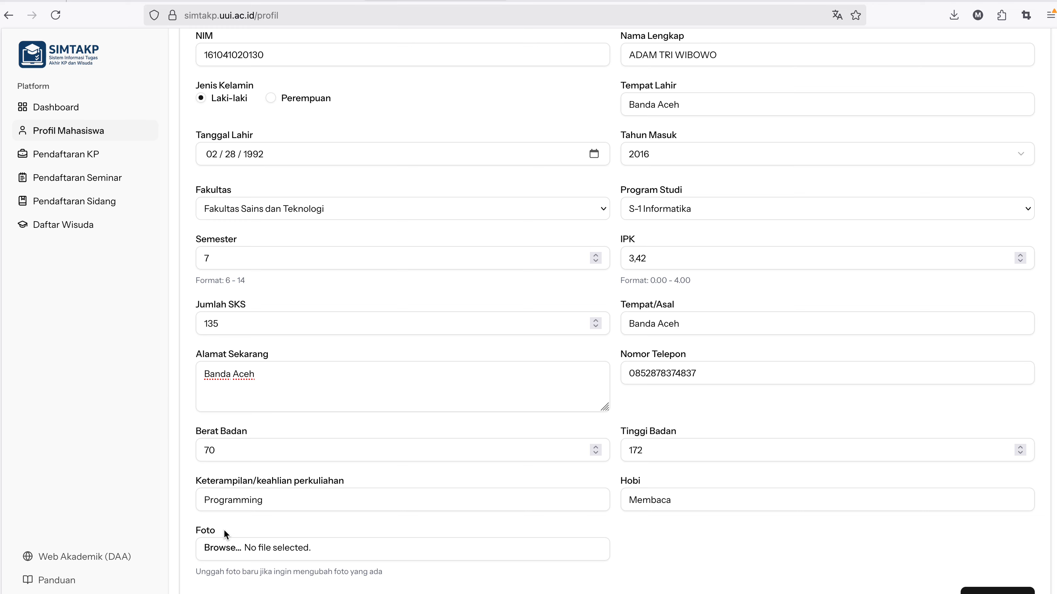
# Attach uuinew.png from the Dropbox folder as the profile photo.
pyautogui.click(226, 547)
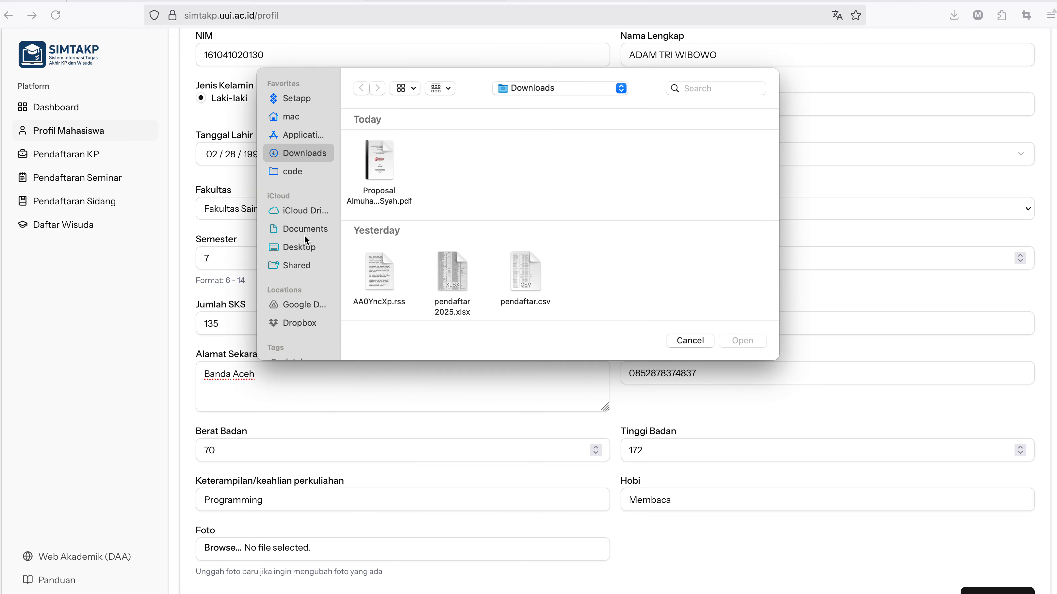
pyautogui.click(304, 248)
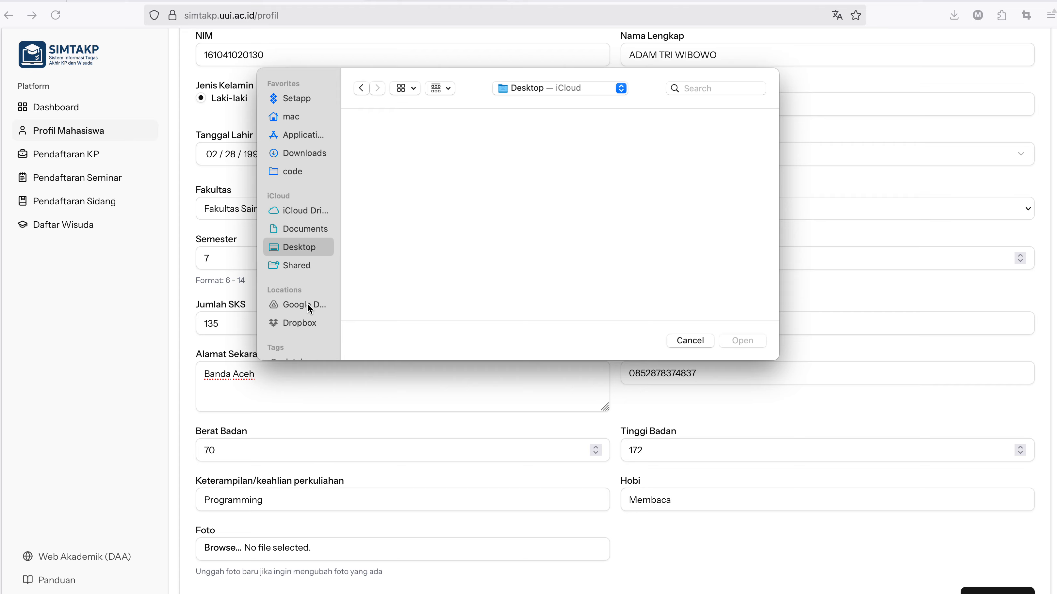
pyautogui.click(303, 323)
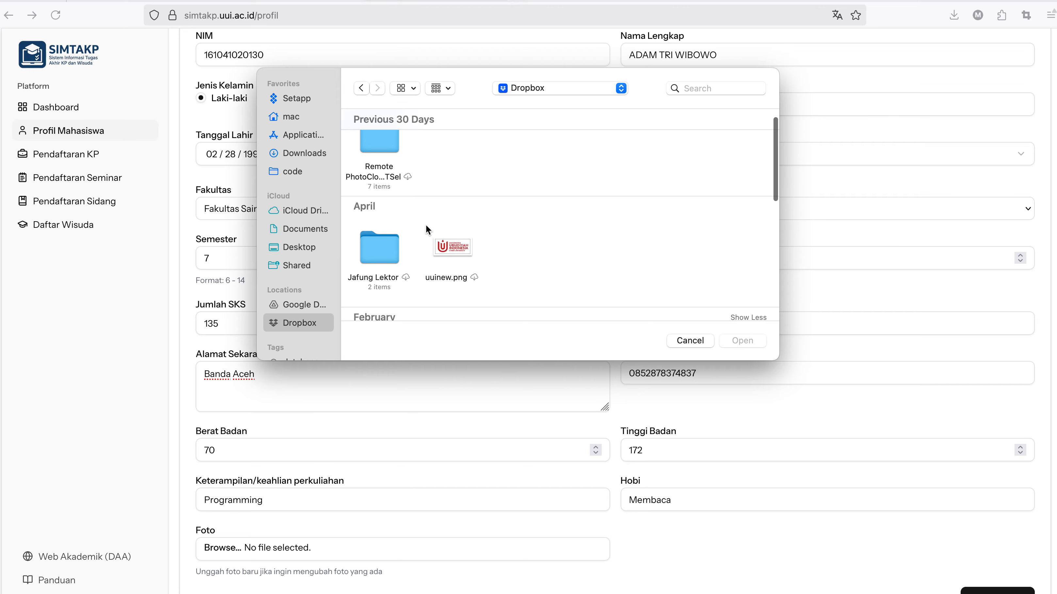
pyautogui.doubleClick(454, 246)
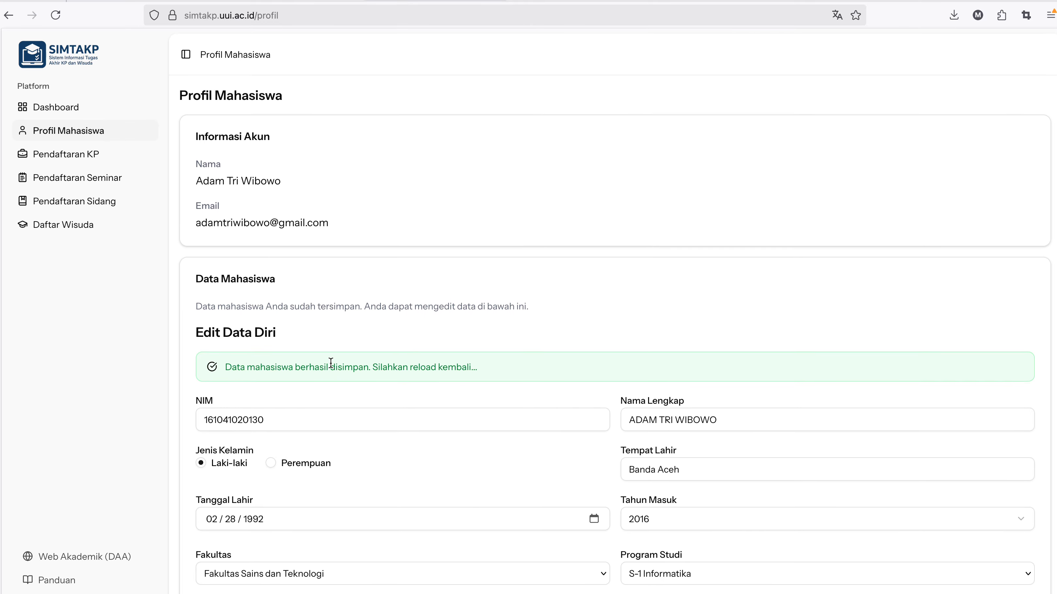
pyautogui.scroll(-9, 331, 362)
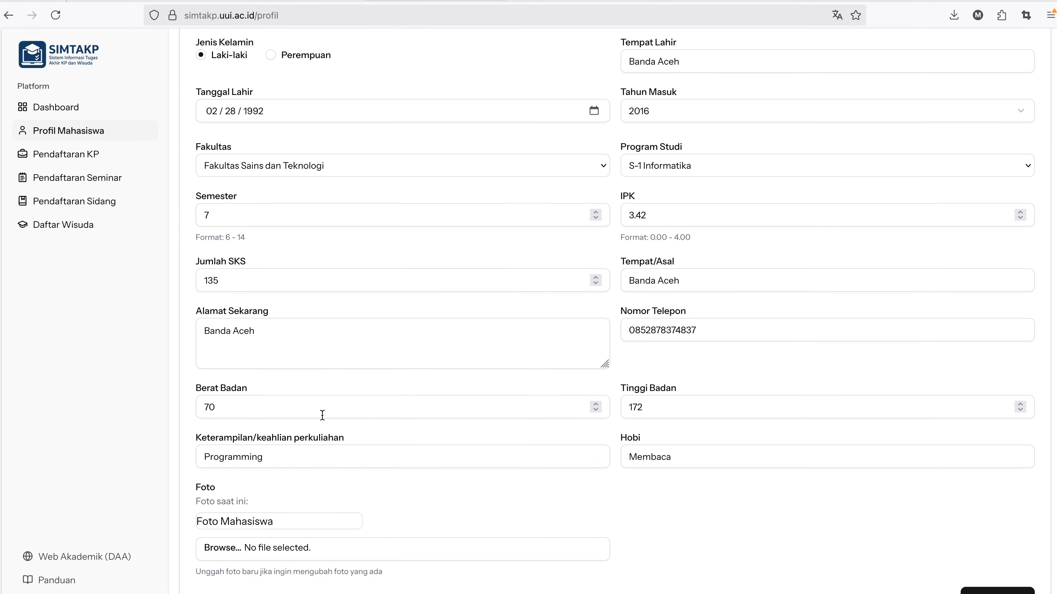
pyautogui.scroll(1, 267, 522)
pyautogui.scroll(4, 279, 515)
pyautogui.scroll(5, 396, 548)
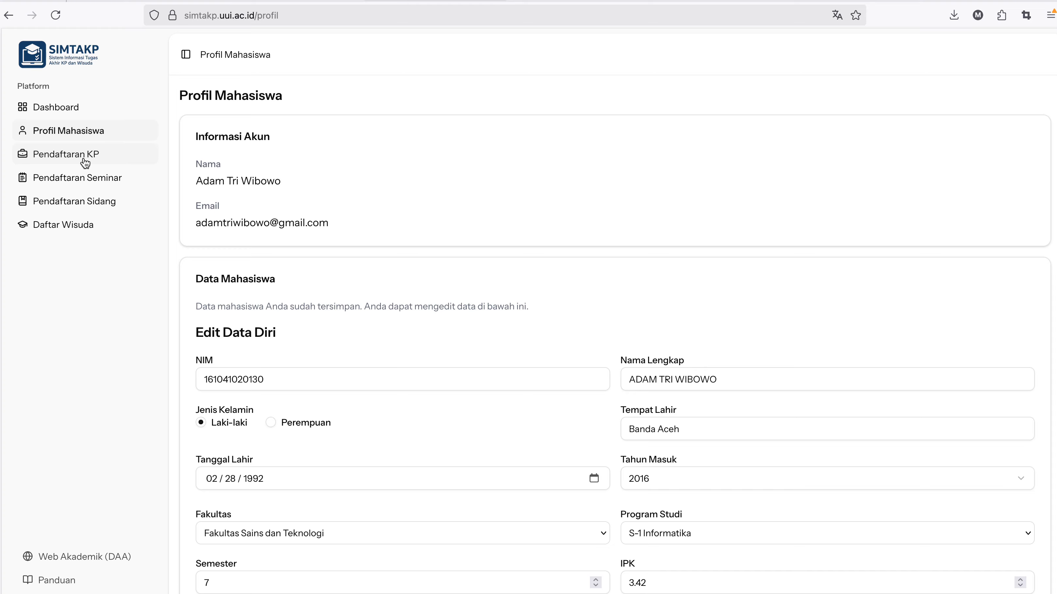
# On Pendaftaran KP, enter PT. Pupuk Iskandar Muda as the company name.
pyautogui.click(71, 158)
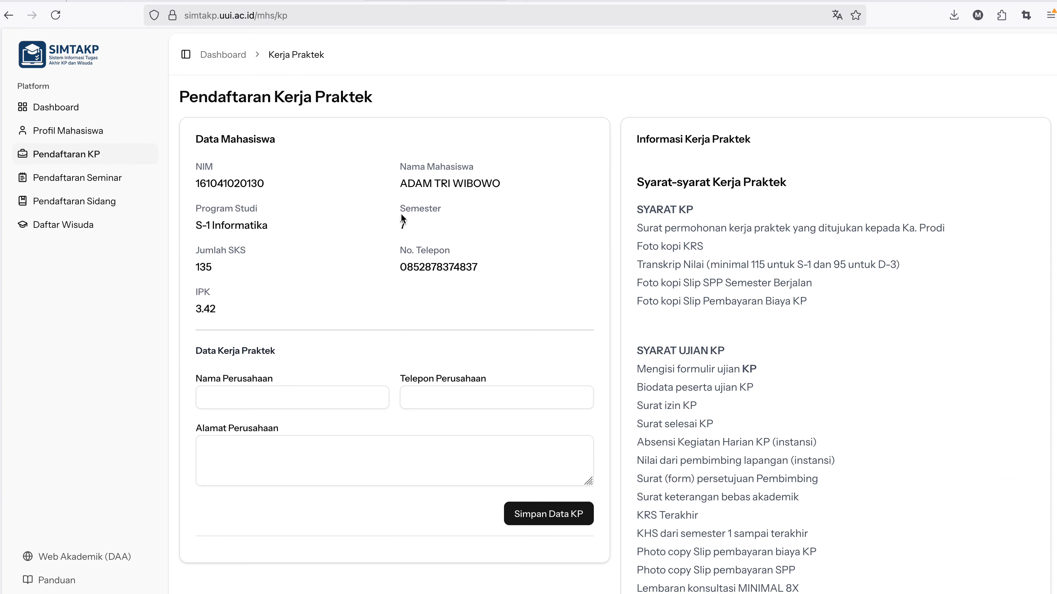
pyautogui.scroll(-3, 304, 375)
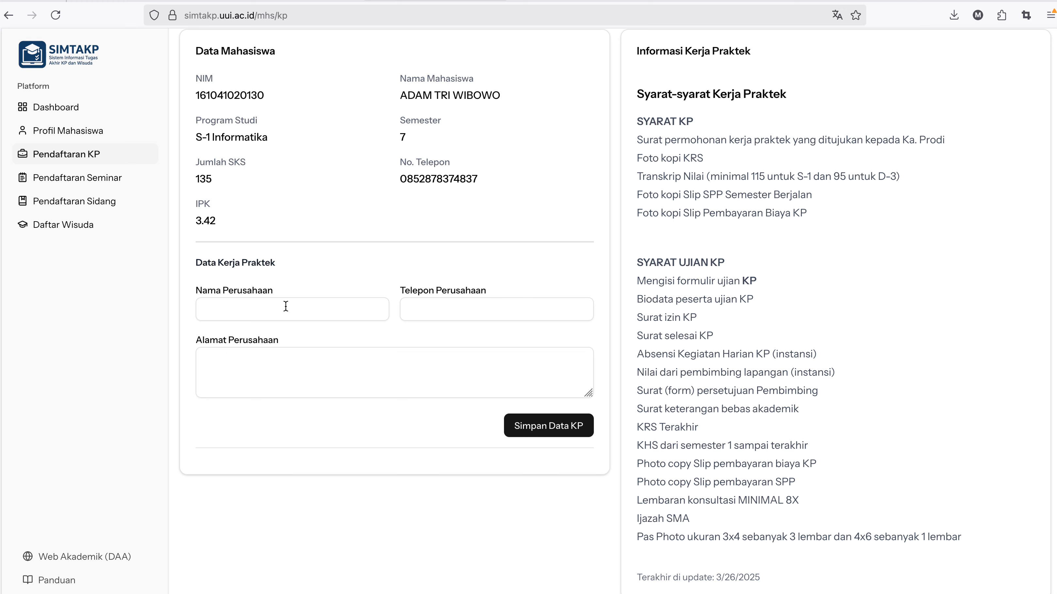
pyautogui.click(286, 307)
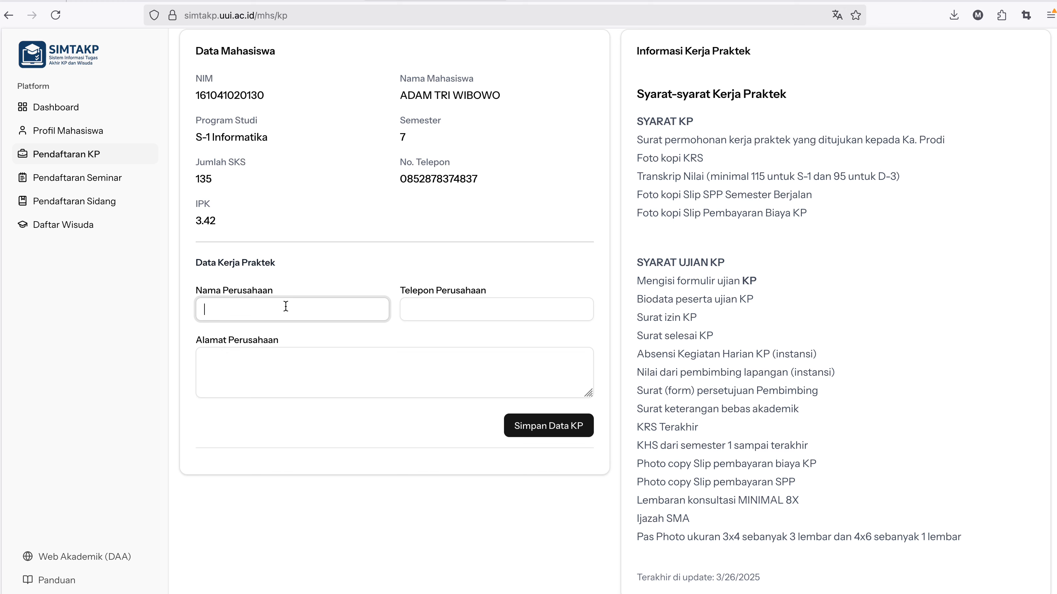
pyautogui.write('PT.')
pyautogui.press('Down')
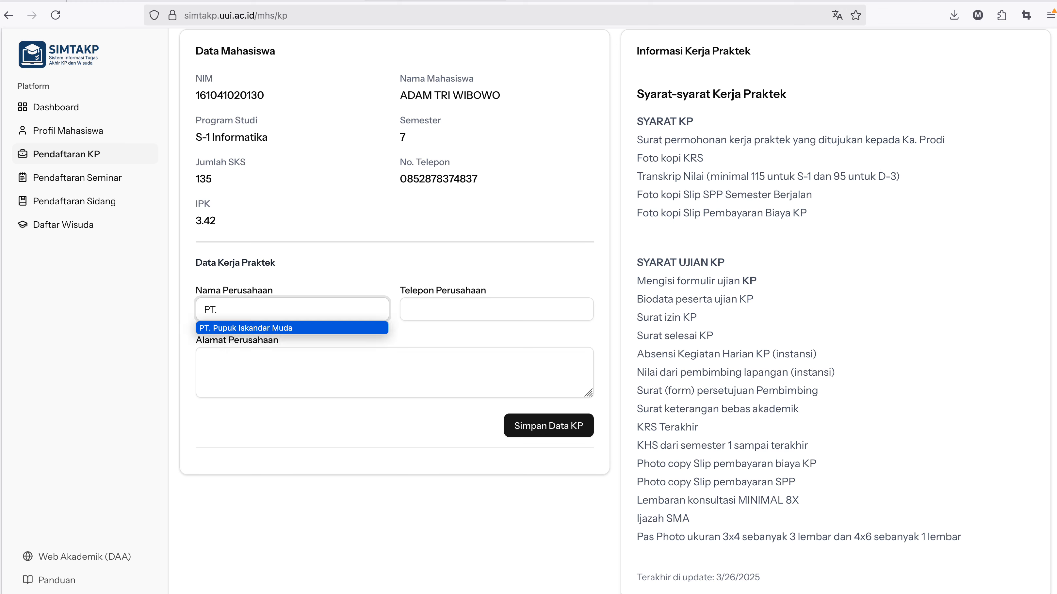
pyautogui.press('Return')
# Add the company phone number and address Lhokseumawe, then save the KP data.
pyautogui.press('Tab')
pyautogui.write('08')
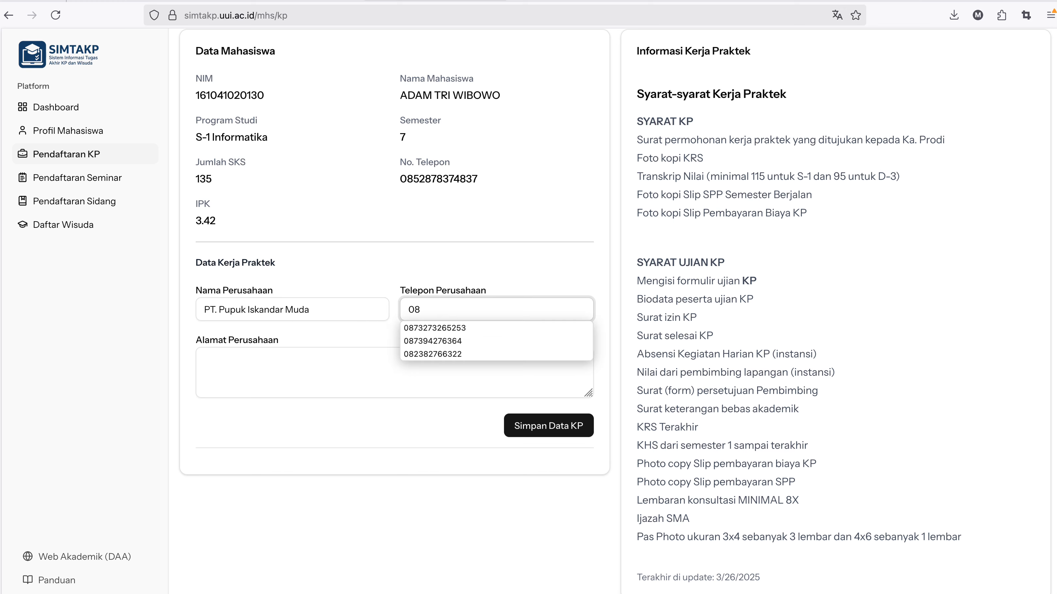
pyautogui.press('BackSpace')
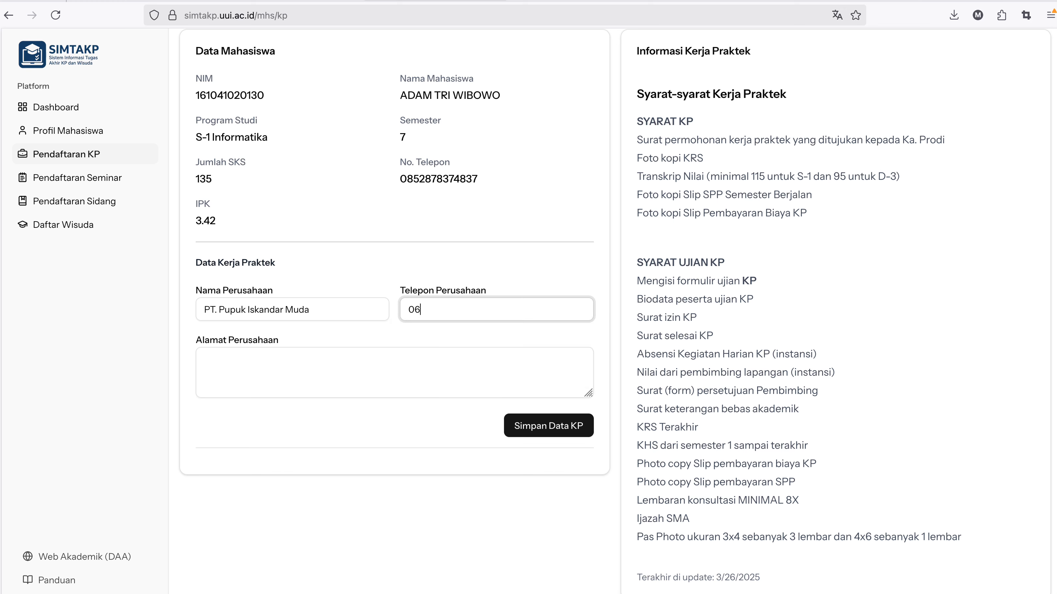
pyautogui.press('Tab')
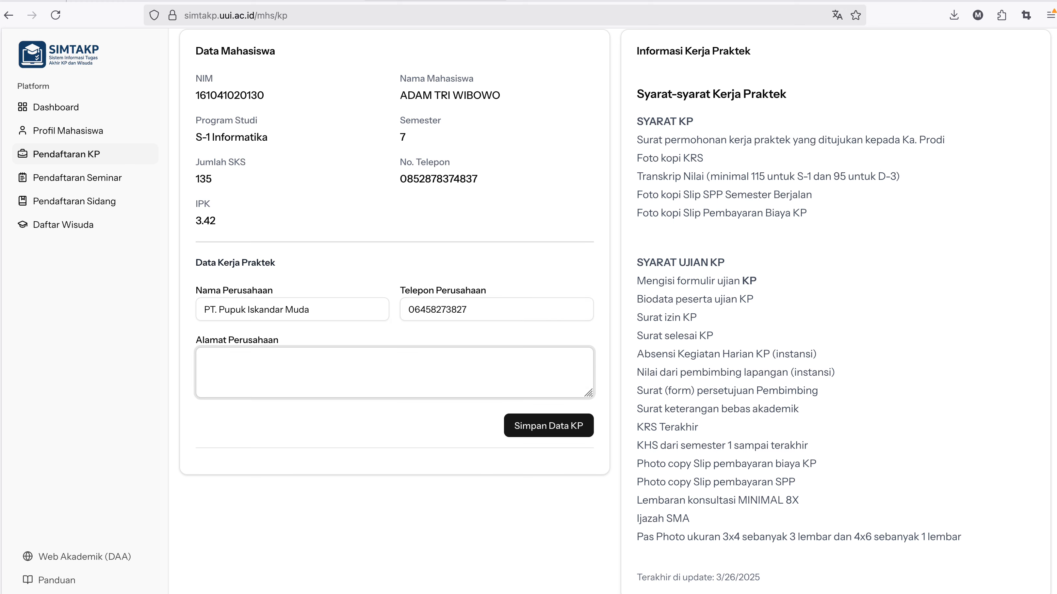
pyautogui.write('Lhokseumawe')
pyautogui.click(557, 432)
pyautogui.scroll(-6, 482, 405)
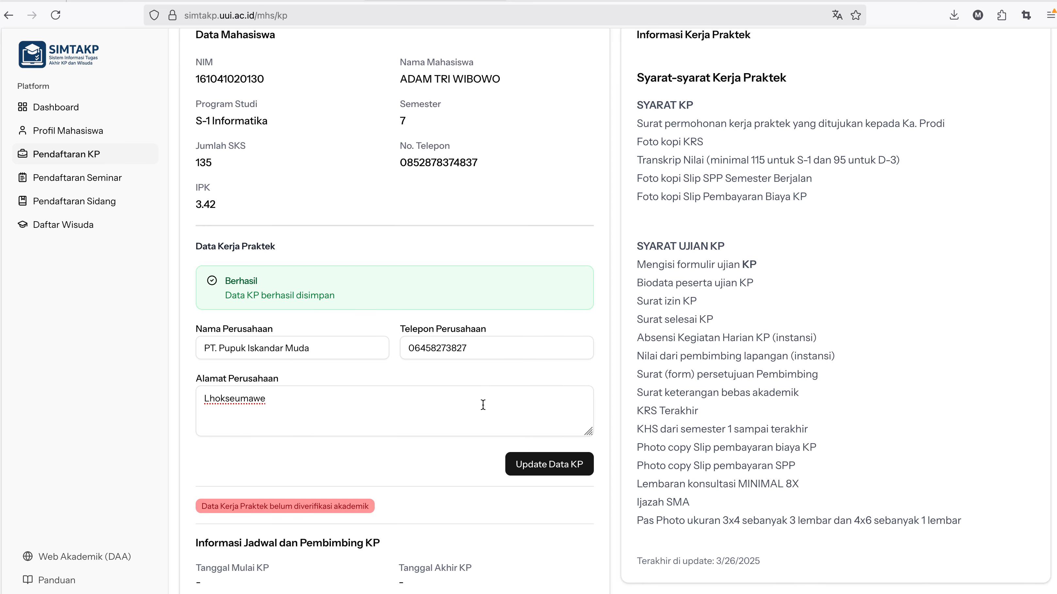
pyautogui.scroll(-4, 482, 404)
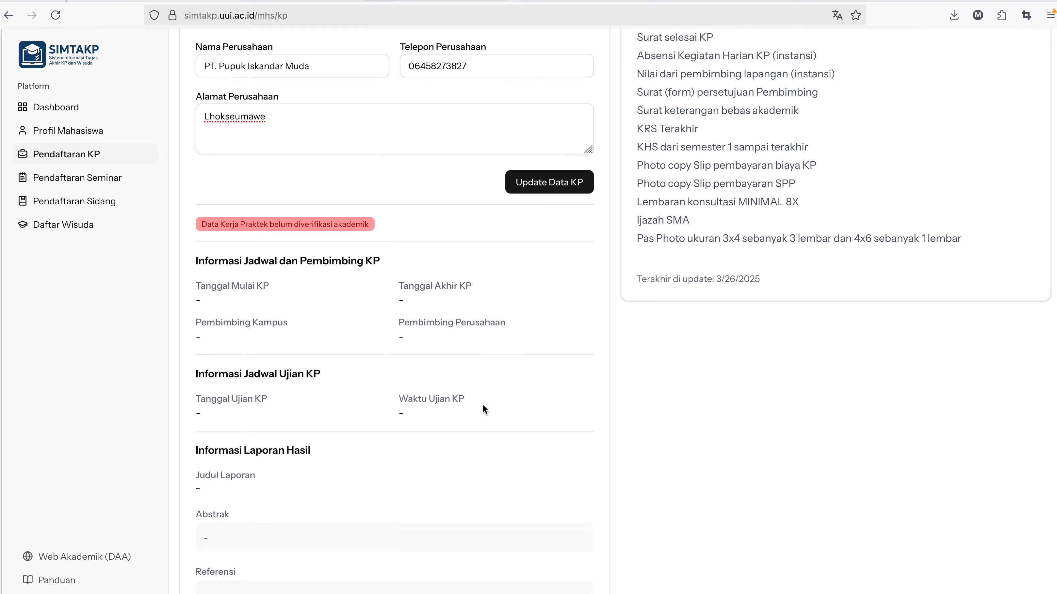
pyautogui.scroll(-1, 482, 405)
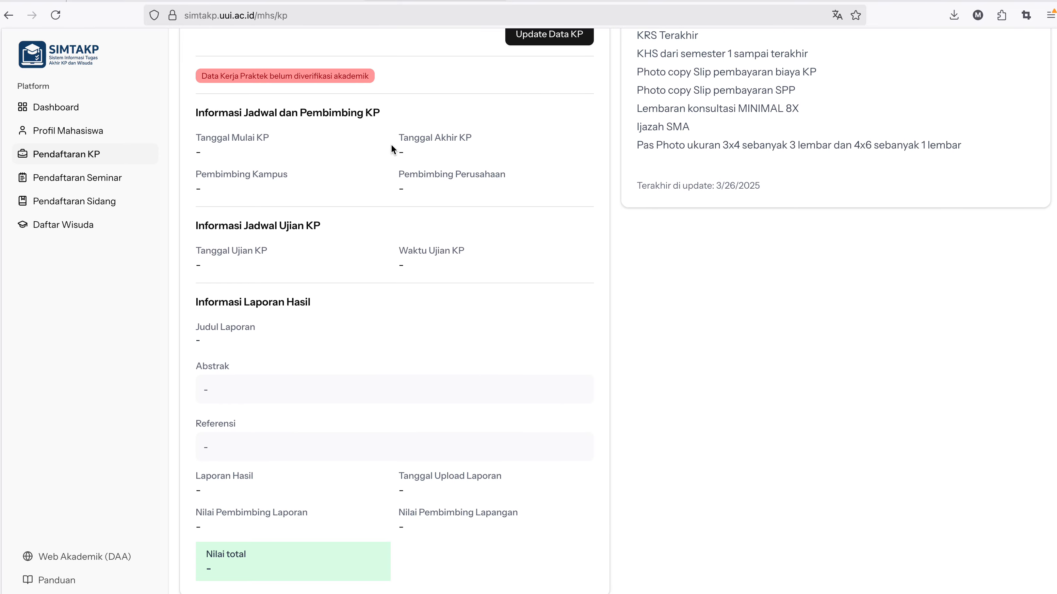
pyautogui.scroll(-1, 287, 112)
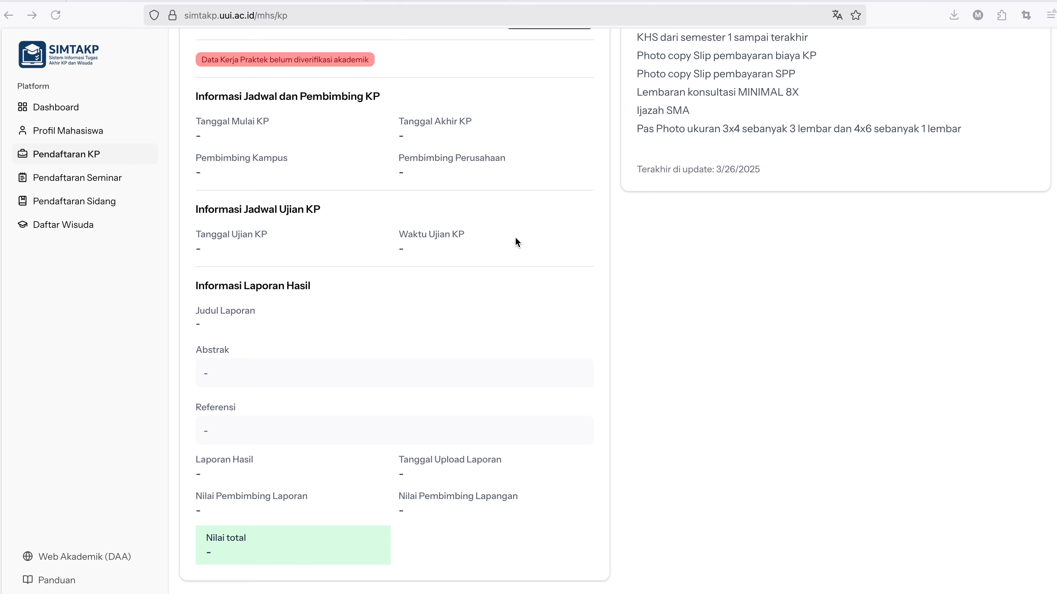
# Reload Pendaftaran KP to confirm the registration now shows as verified.
pyautogui.click(515, 238)
pyautogui.press('super+r')
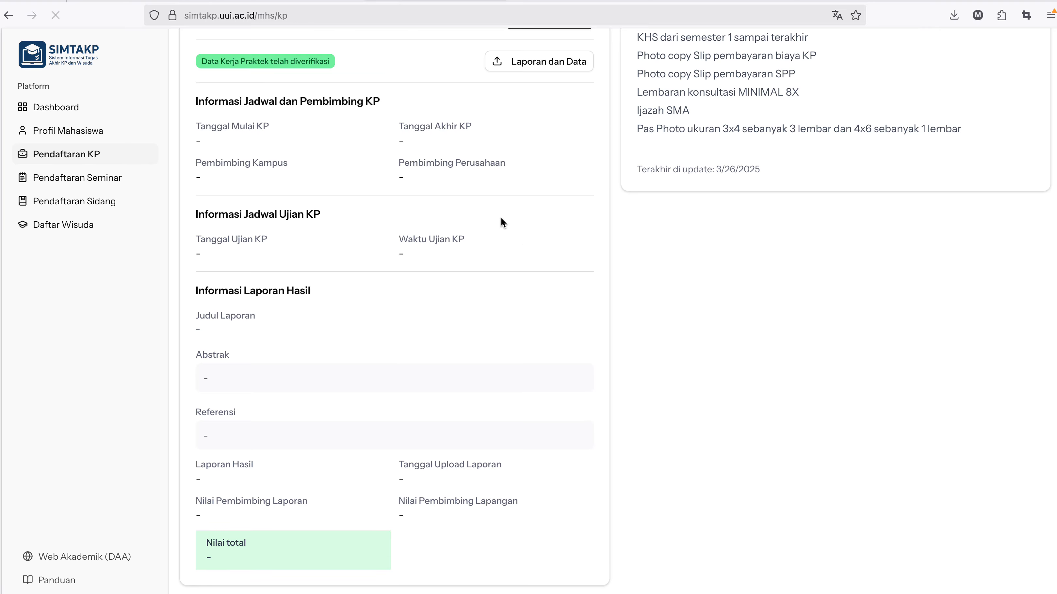
pyautogui.moveTo(330, 66); pyautogui.dragTo(196, 59)
pyautogui.click(310, 188)
pyautogui.press('super+Tab')
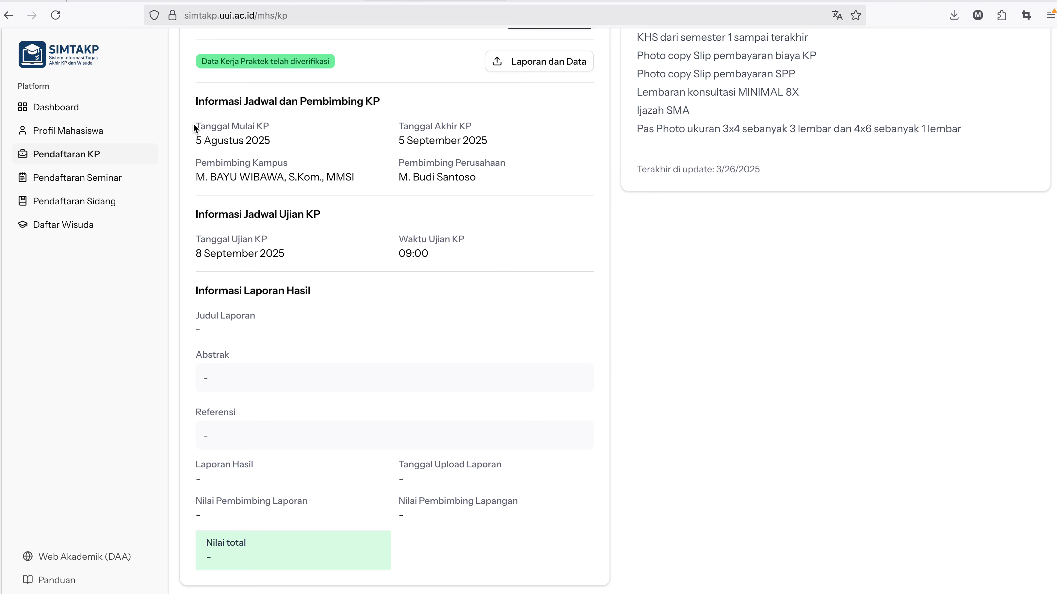
# Review the KP period 5 Agustus–5 September 2025 and the assigned campus and company supervisors.
pyautogui.moveTo(193, 123); pyautogui.dragTo(275, 137)
pyautogui.click(378, 130)
pyautogui.moveTo(399, 125); pyautogui.dragTo(508, 134)
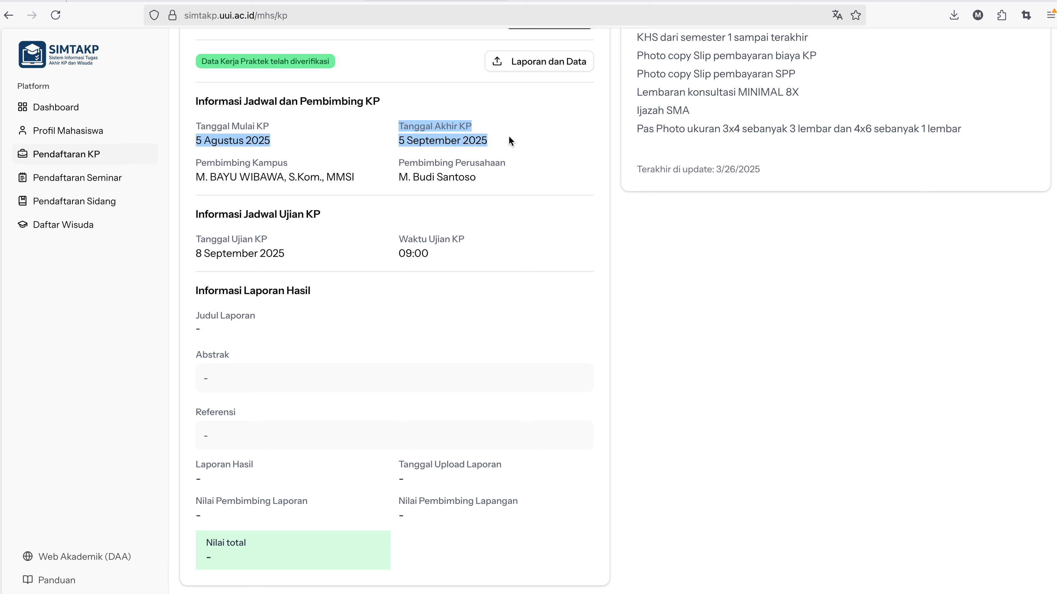
pyautogui.click(332, 148)
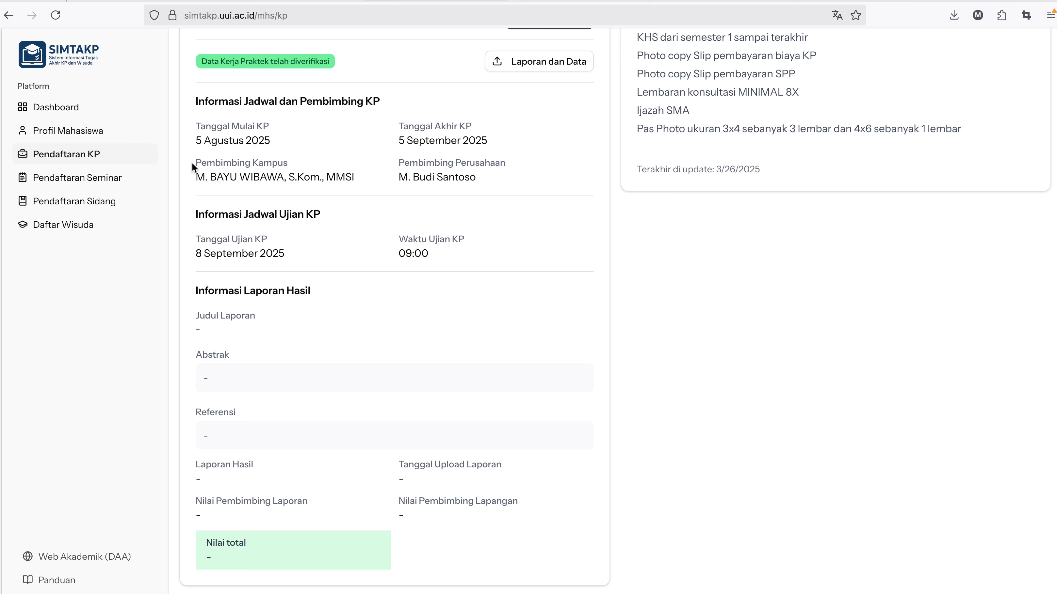
pyautogui.moveTo(193, 164); pyautogui.dragTo(486, 180)
pyautogui.click(412, 166)
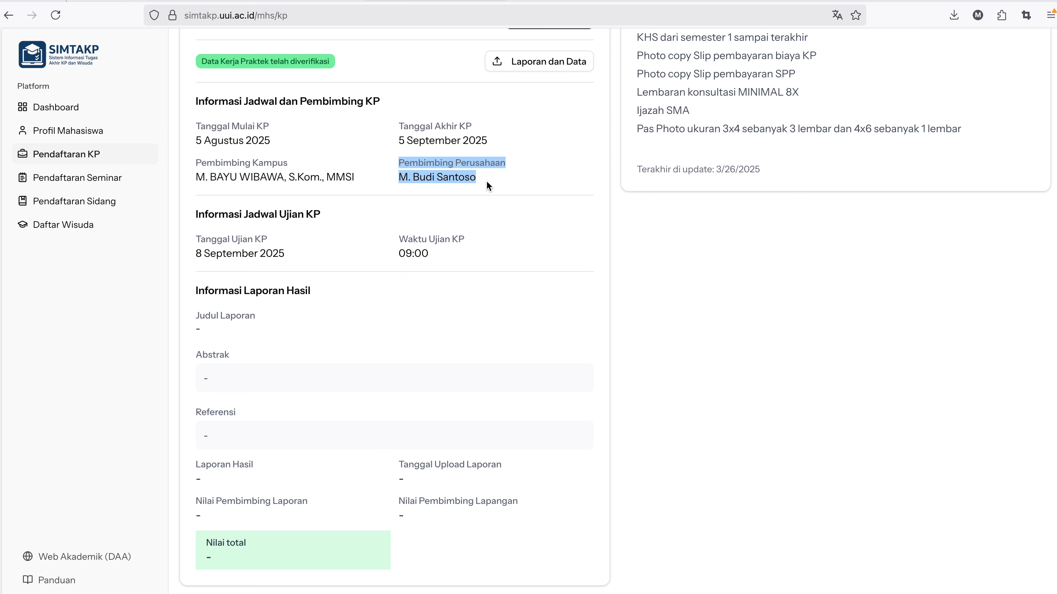
pyautogui.click(449, 196)
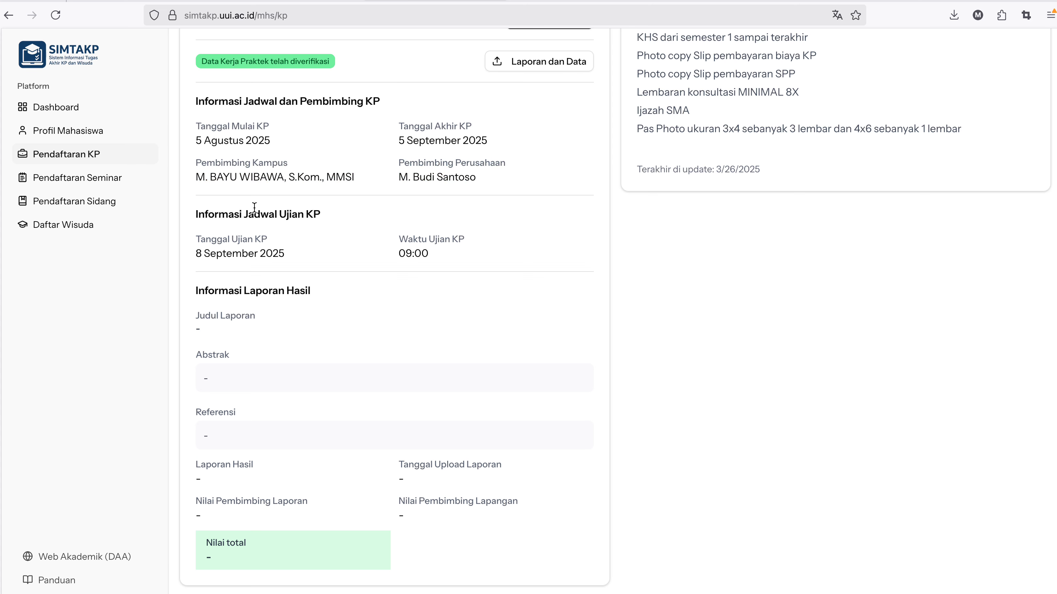
# Check the exam schedule: 8 September 2025 at 09:00.
pyautogui.moveTo(194, 214); pyautogui.dragTo(314, 216)
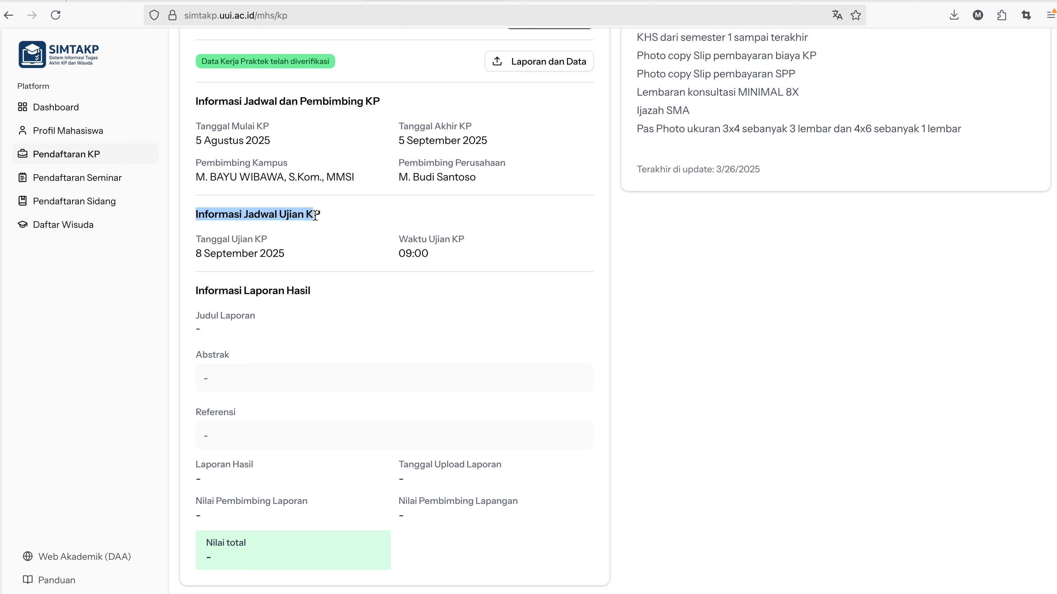
pyautogui.click(318, 236)
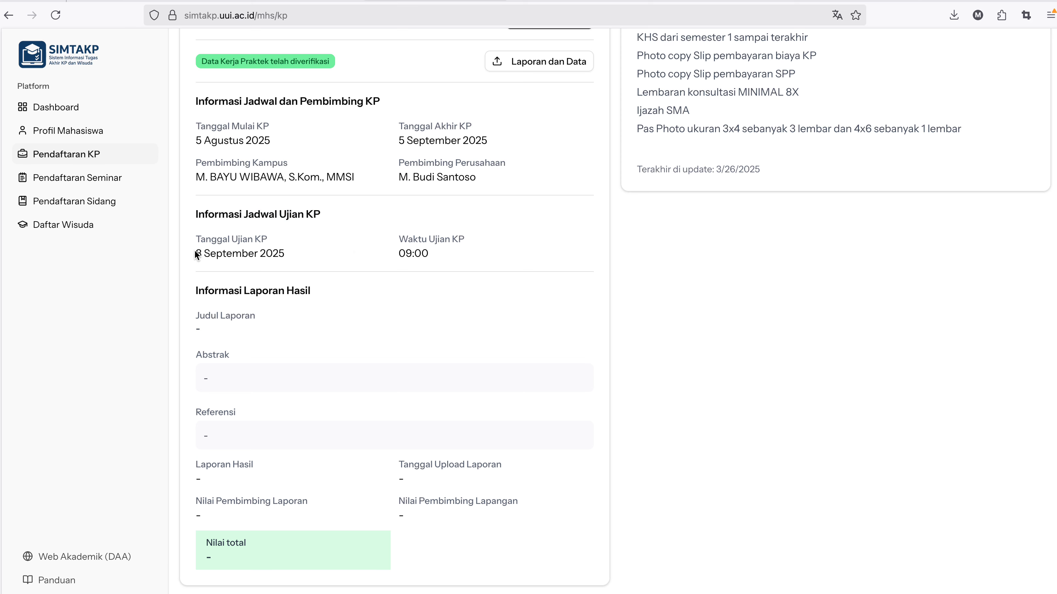
pyautogui.moveTo(194, 250); pyautogui.dragTo(287, 253)
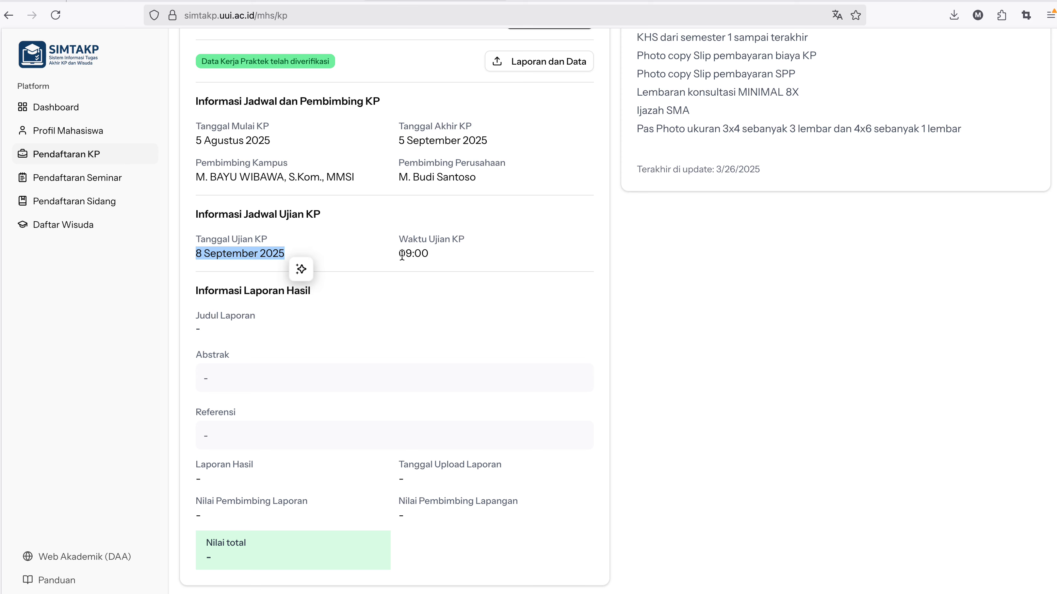
pyautogui.moveTo(397, 252); pyautogui.dragTo(444, 251)
pyautogui.click(492, 248)
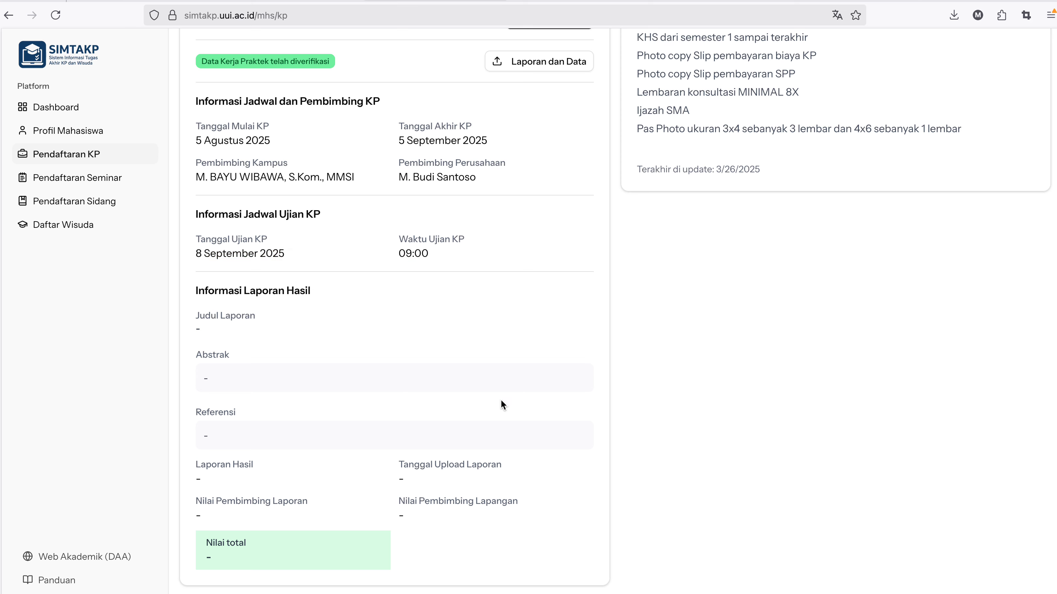
pyautogui.scroll(1, 516, 520)
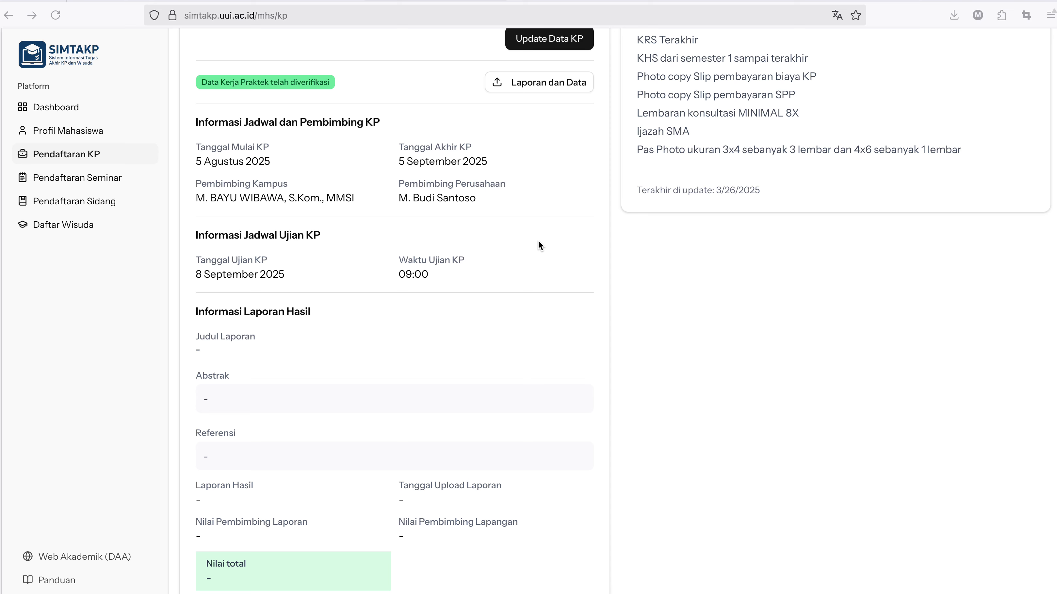
pyautogui.scroll(1, 539, 244)
pyautogui.scroll(-1, 538, 246)
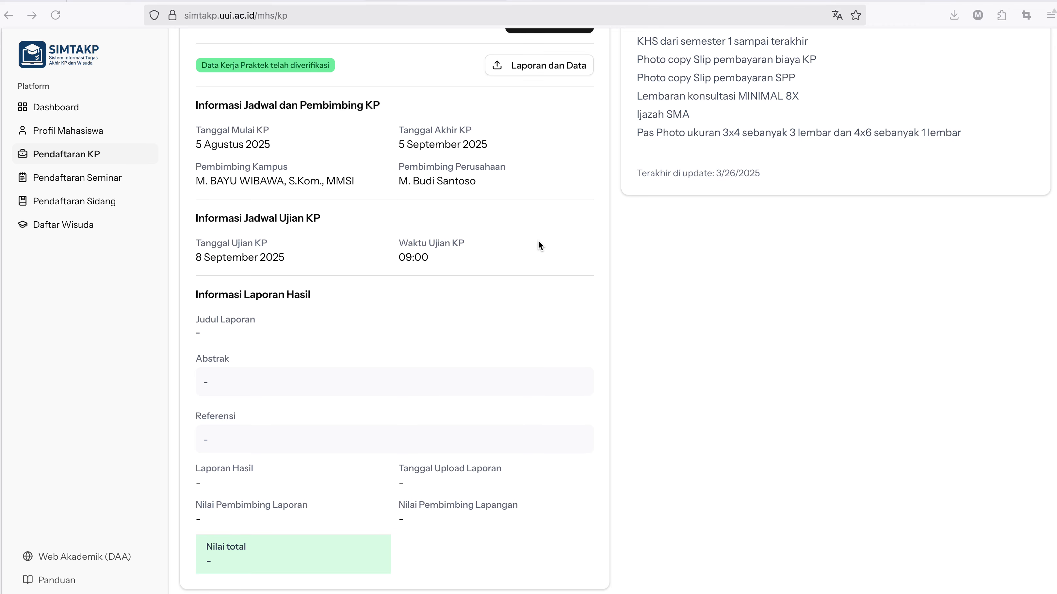
pyautogui.scroll(-1, 542, 174)
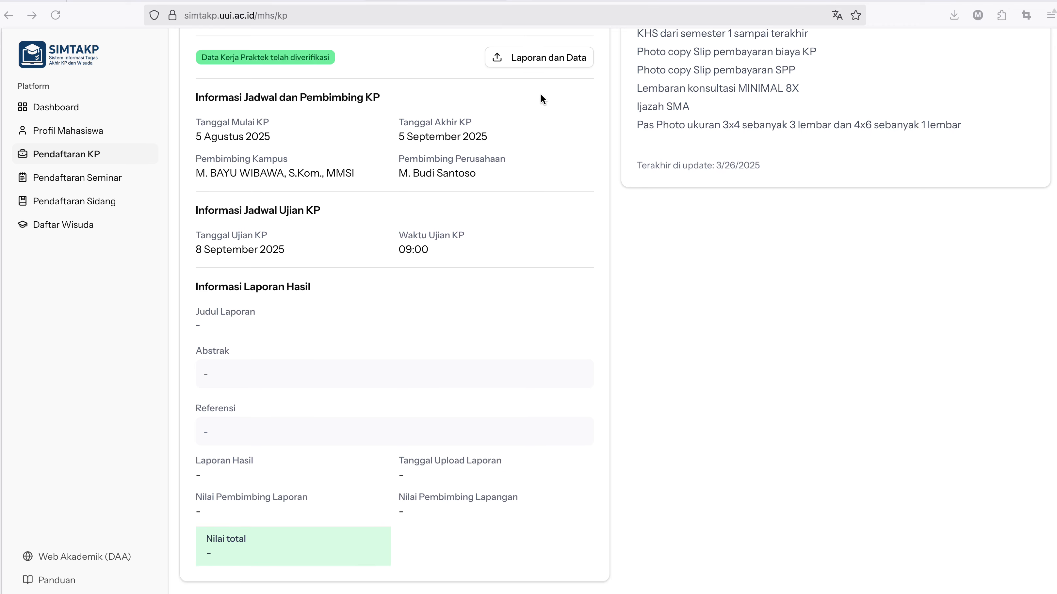
# Open Upload Laporan KP and title it 'Analisa Perangkat Lunak E Office pada PT. Pupuk Iskanda Muda'.
pyautogui.click(543, 59)
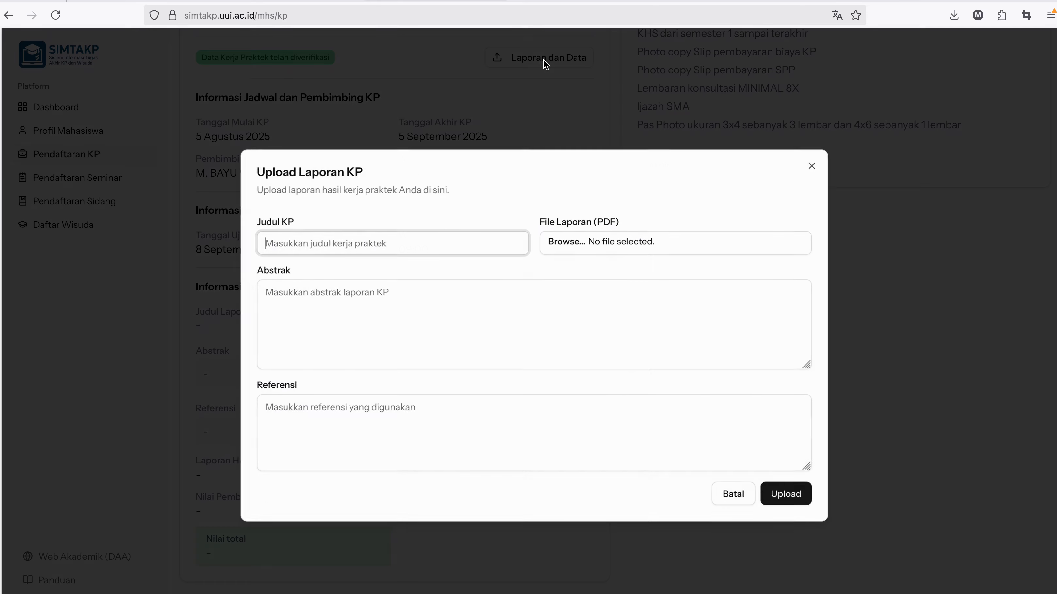
pyautogui.click(410, 238)
pyautogui.click(413, 234)
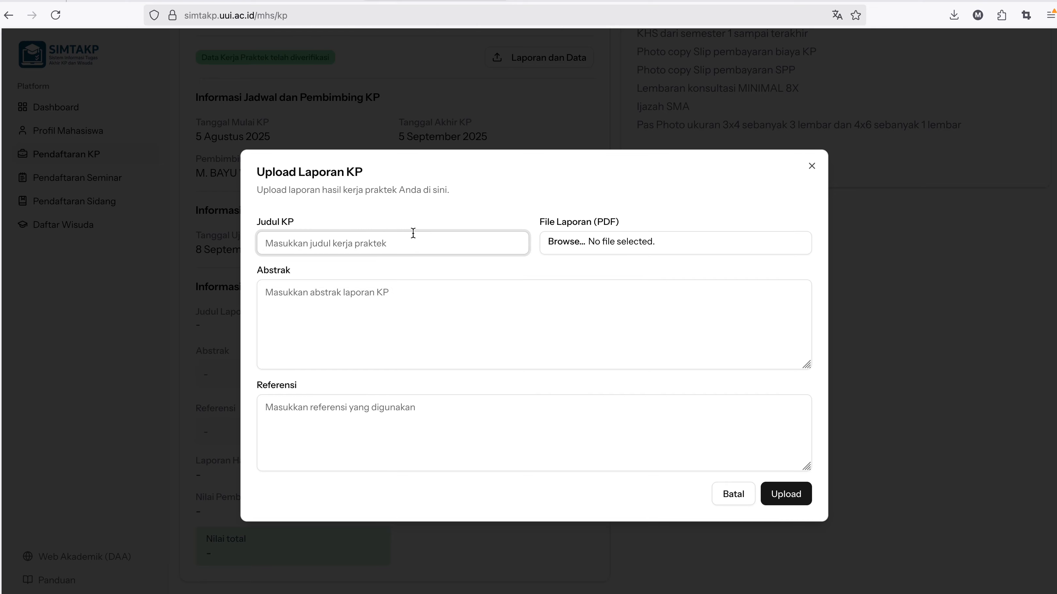
pyautogui.write('Ana')
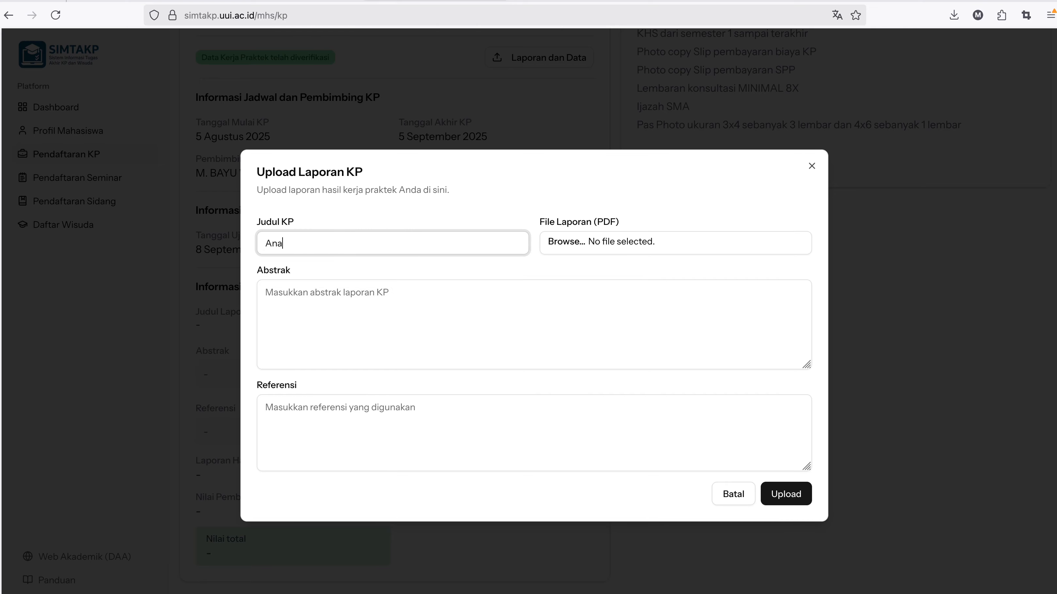
pyautogui.write('lisa Perangkat Lunak')
pyautogui.write('E Offic')
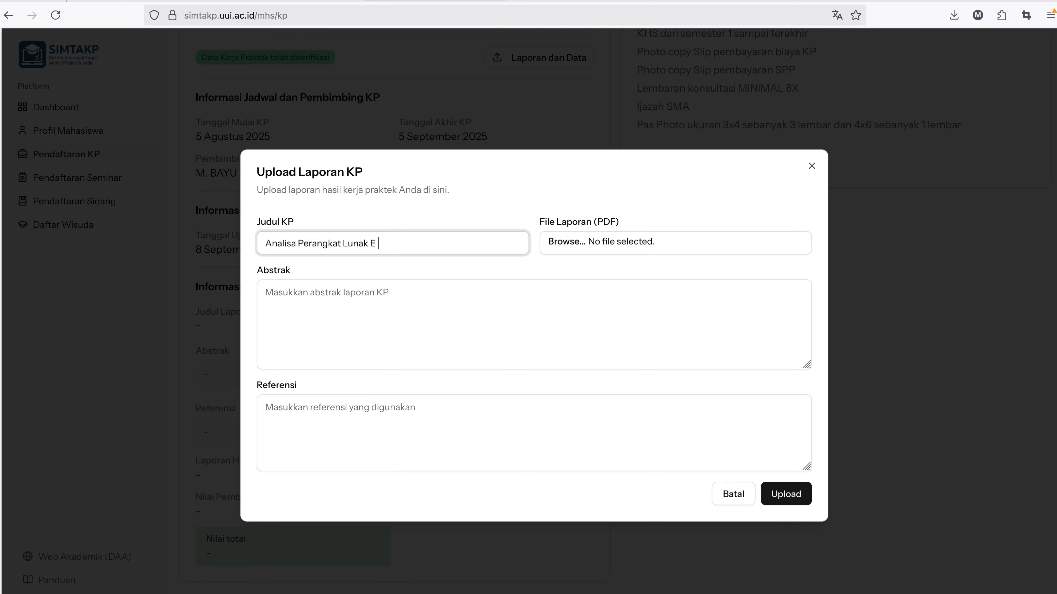
pyautogui.write('e pada PT. Pupuk Iskanda Muda')
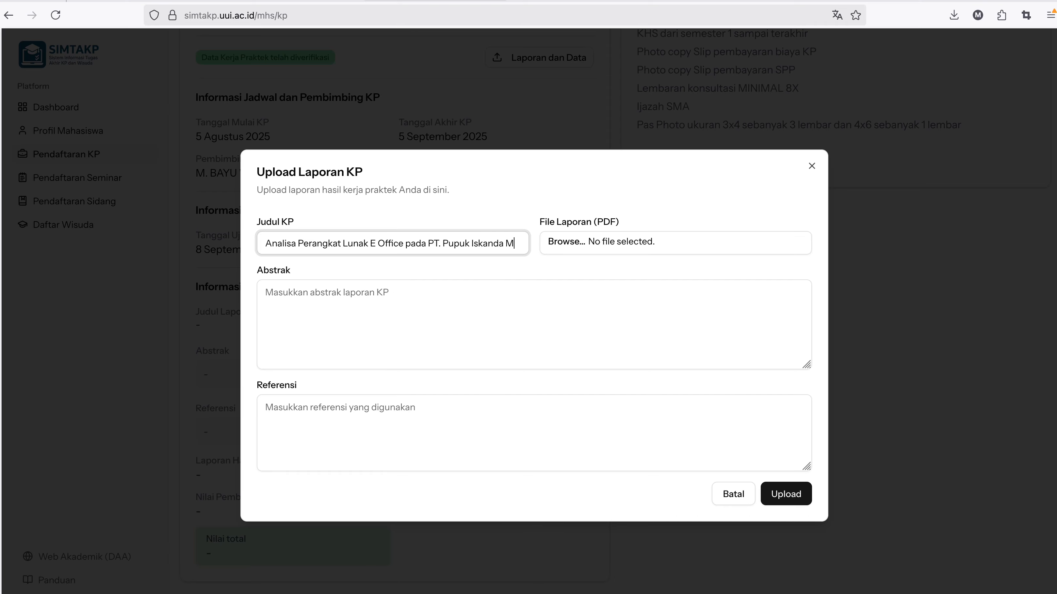
# Attach the proposal PDF from Downloads as the report file.
pyautogui.click(586, 242)
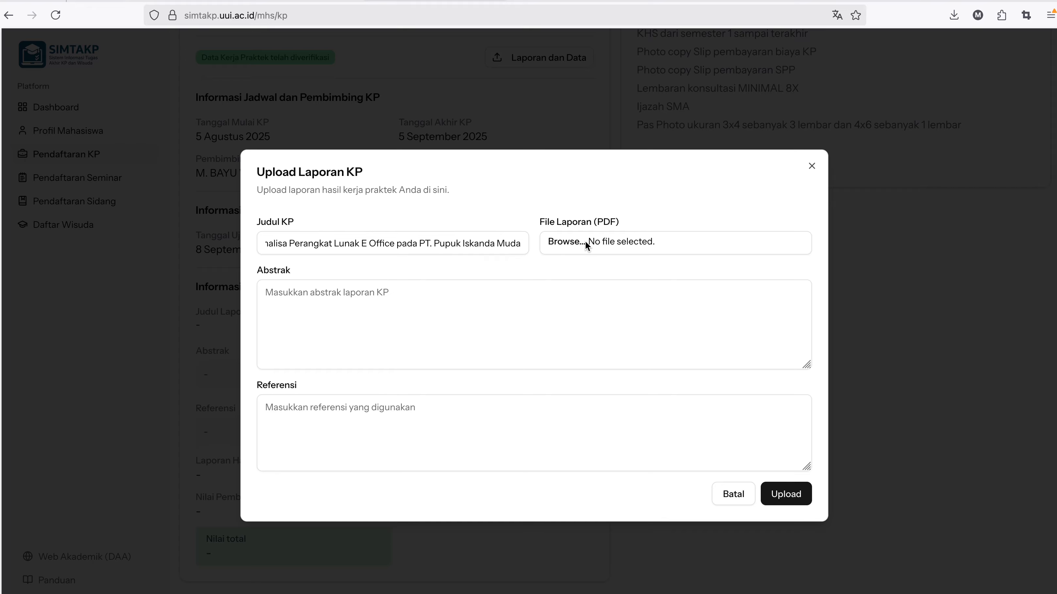
pyautogui.scroll(-5, 429, 229)
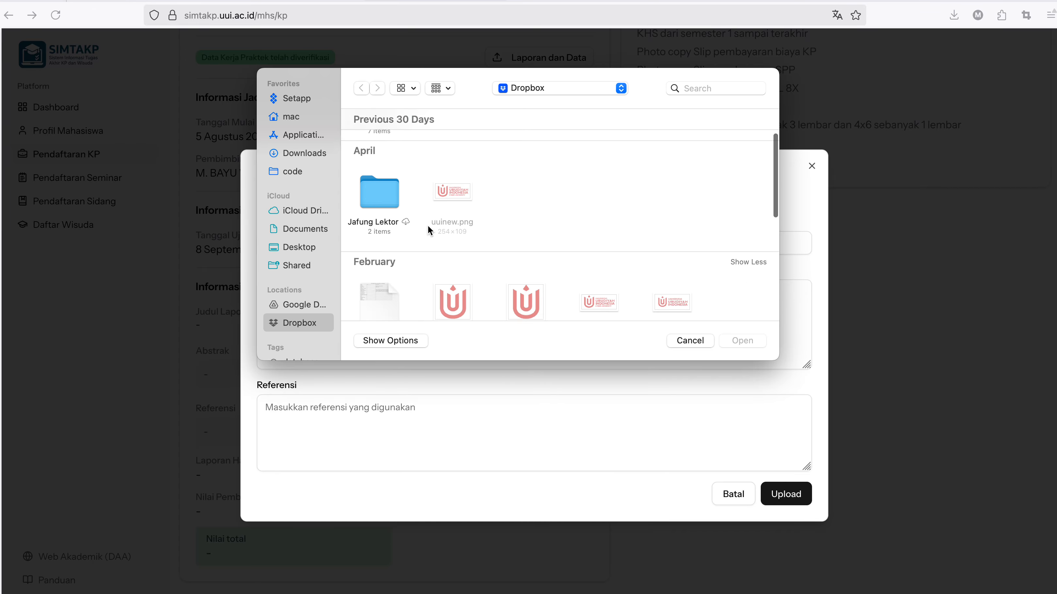
pyautogui.scroll(-5, 428, 230)
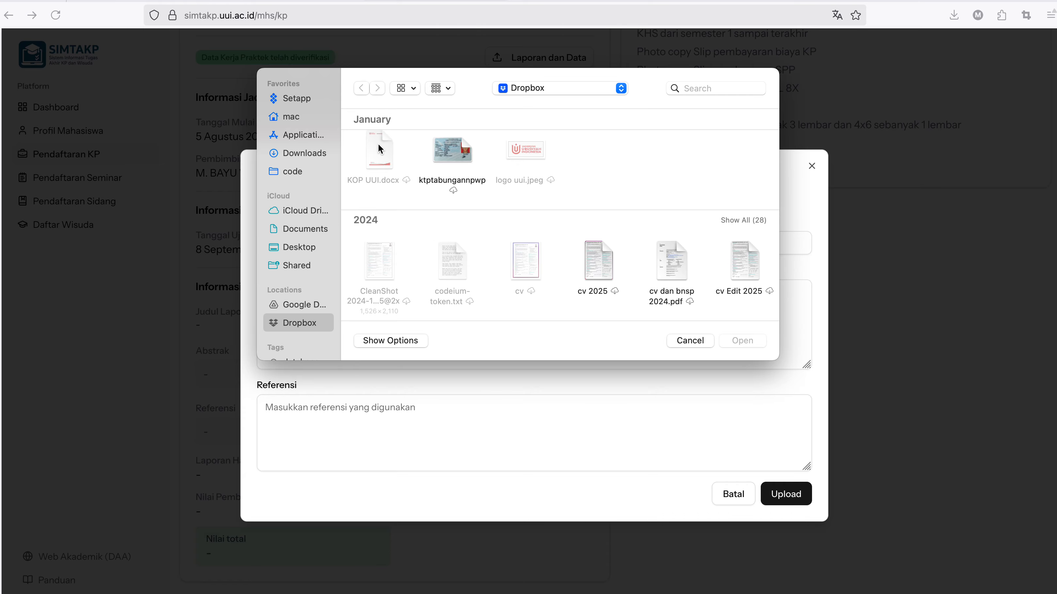
pyautogui.click(310, 155)
pyautogui.click(379, 156)
pyautogui.doubleClick(379, 157)
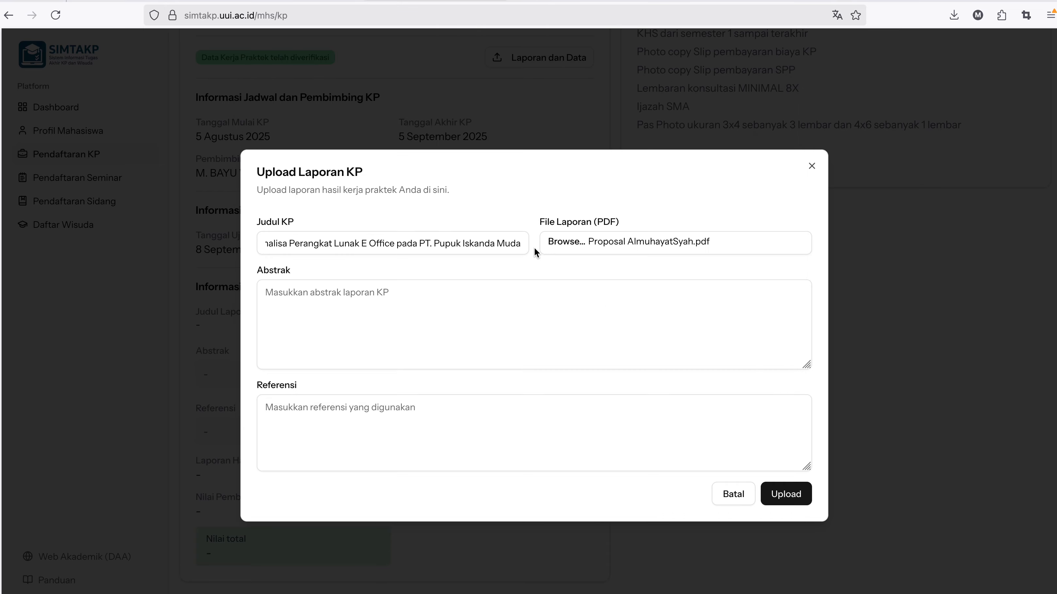
# Fill the Abstrak field with the prepared abstract paragraph.
pyautogui.click(501, 314)
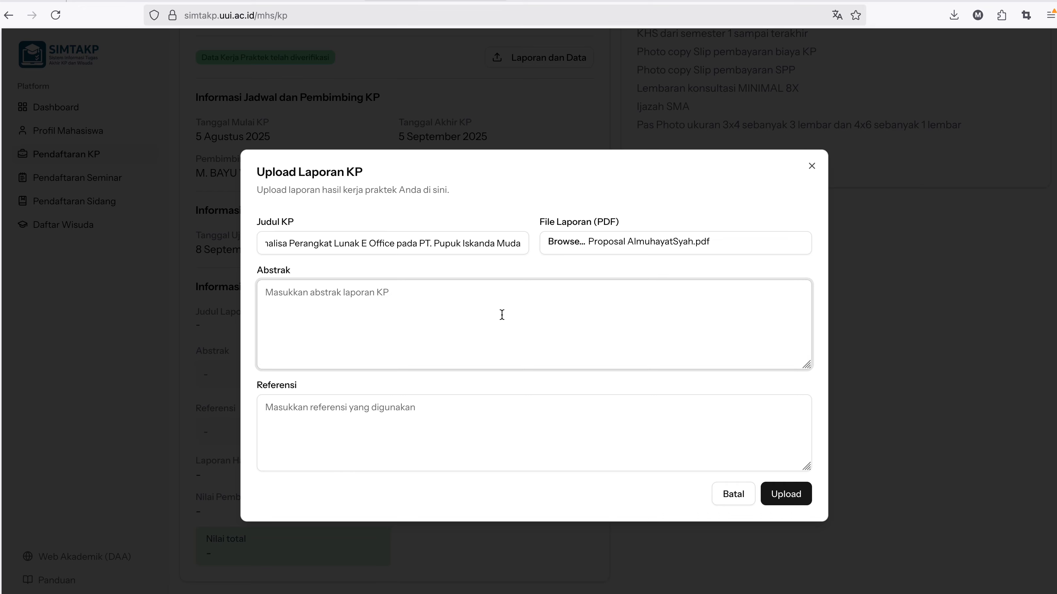
pyautogui.write('sjsaldaj sldja')
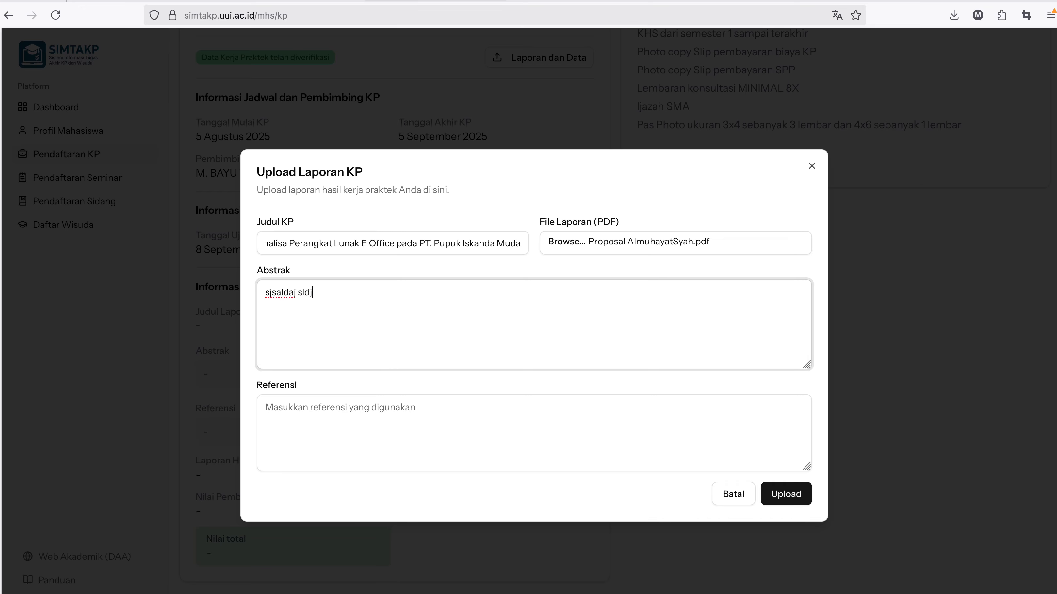
pyautogui.press('Return')
pyautogui.write('aksdlak ljl')
pyautogui.press('Return')
pyautogui.write('djshdk sdj')
pyautogui.press('BackSpace')
pyautogui.hotkey('ctrl', 'a')
pyautogui.press('BackSpace')
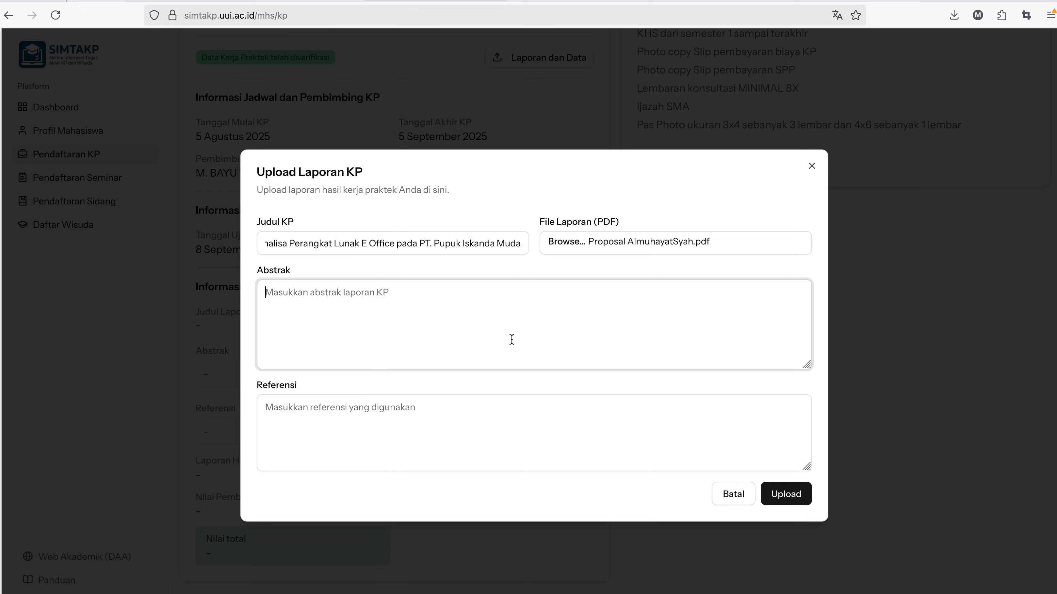
pyautogui.click(516, 527)
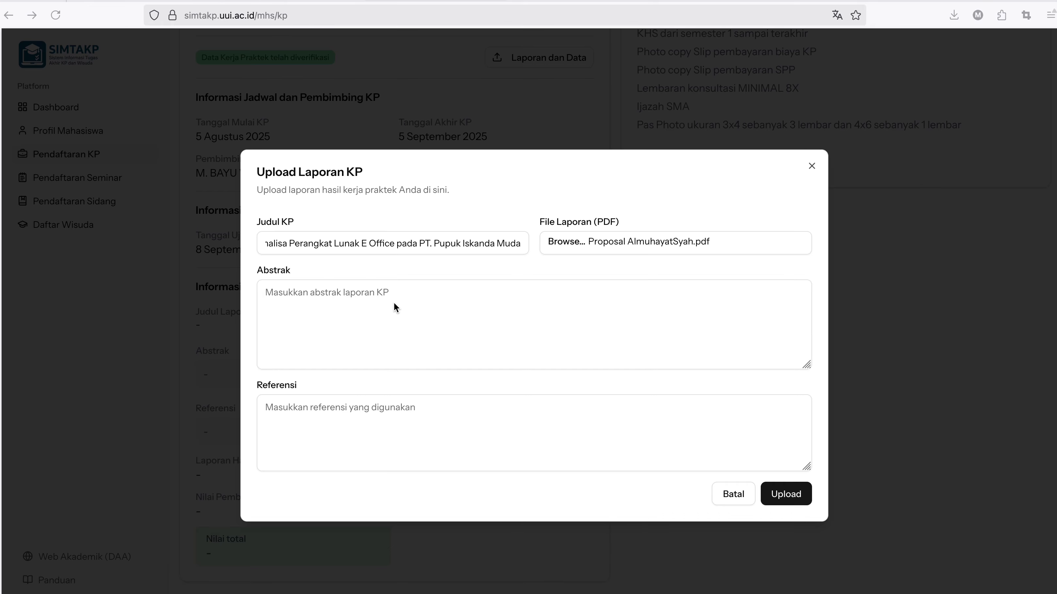
pyautogui.click(376, 294)
pyautogui.hotkey('ctrl', 'v')
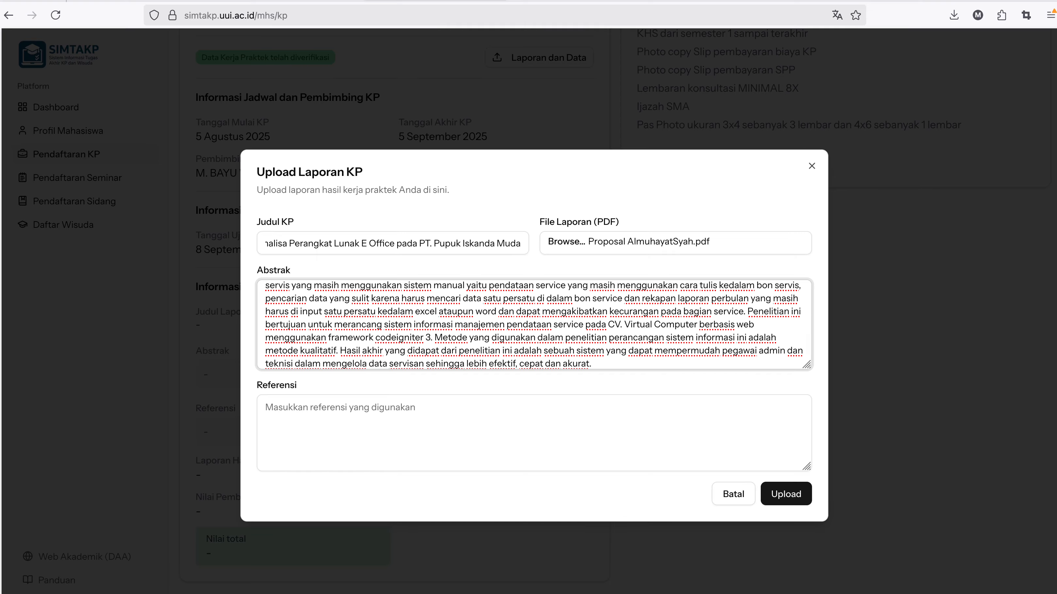
# Paste the reference list into Referensi.
pyautogui.press('super+Tab')
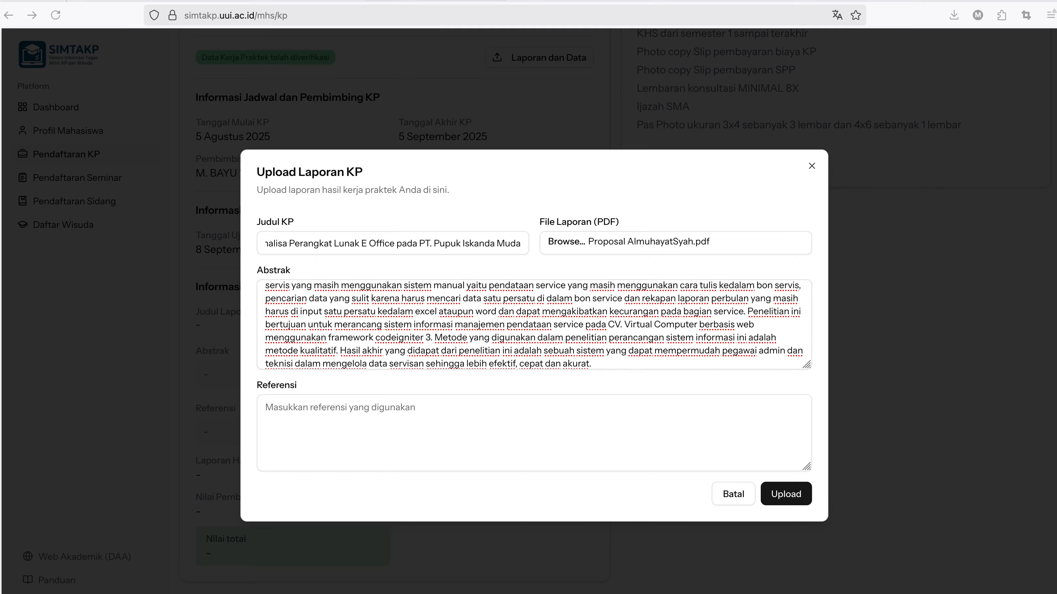
pyautogui.press('super+Tab')
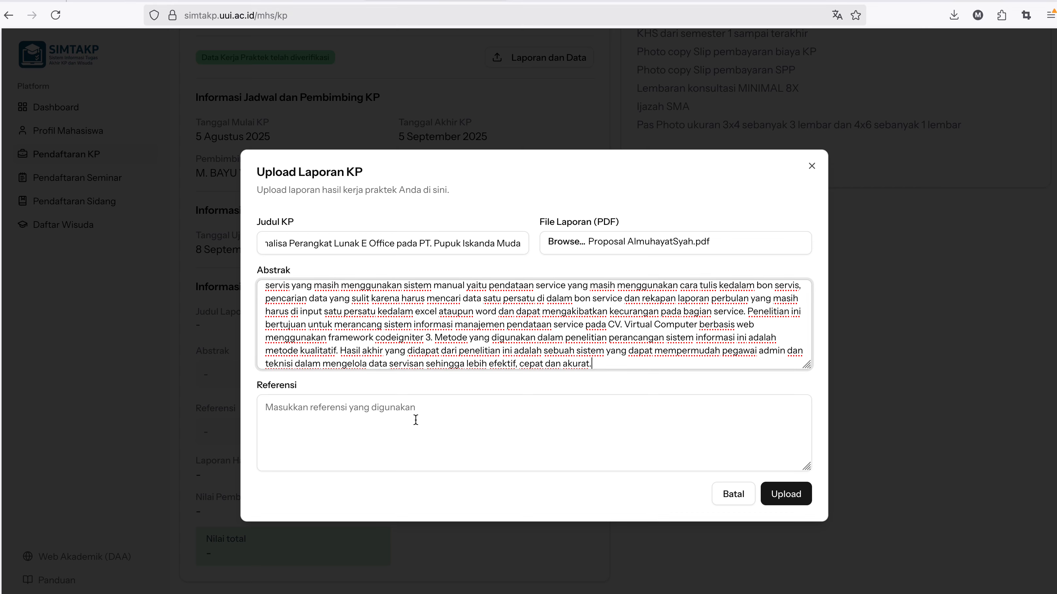
pyautogui.click(415, 420)
pyautogui.hotkey('ctrl', 'v')
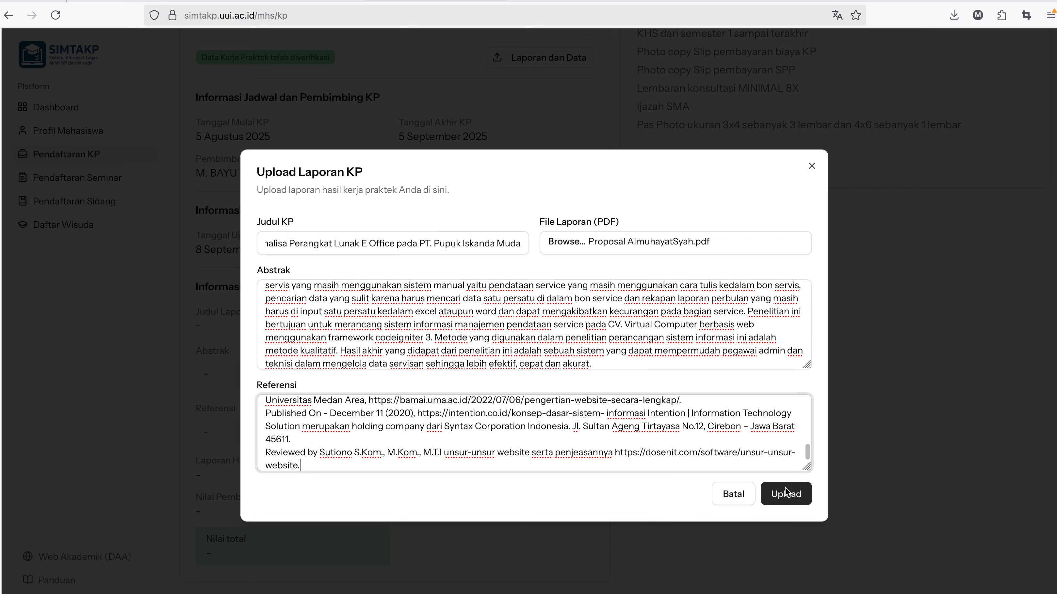
# Upload the KP report, then confirm its references, download link and upload date 5 Agustus 2025.
pyautogui.click(784, 490)
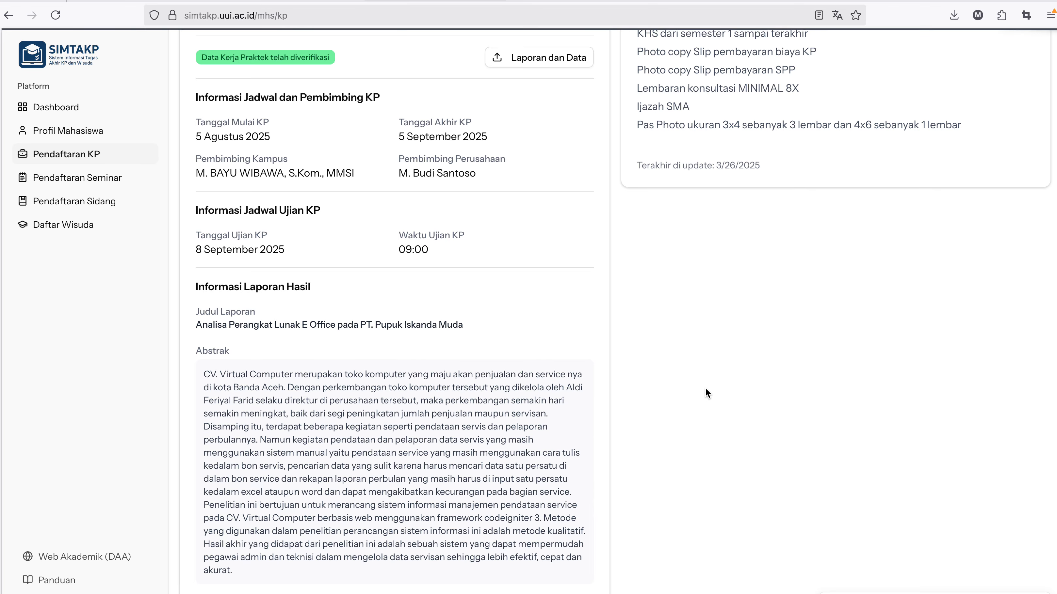
pyautogui.scroll(-2, 525, 358)
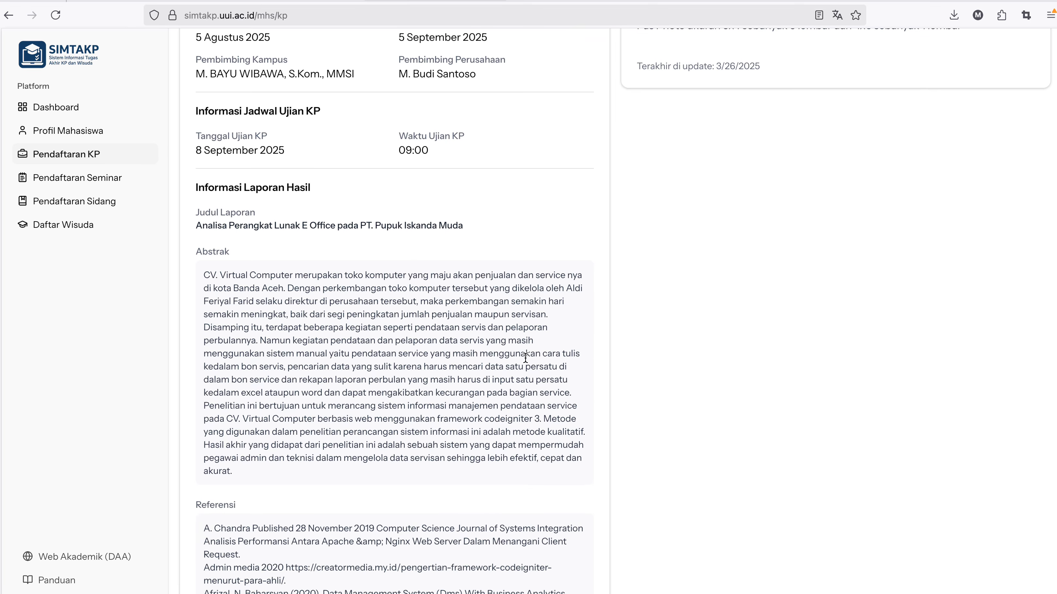
pyautogui.scroll(-4, 525, 358)
pyautogui.scroll(-12, 525, 358)
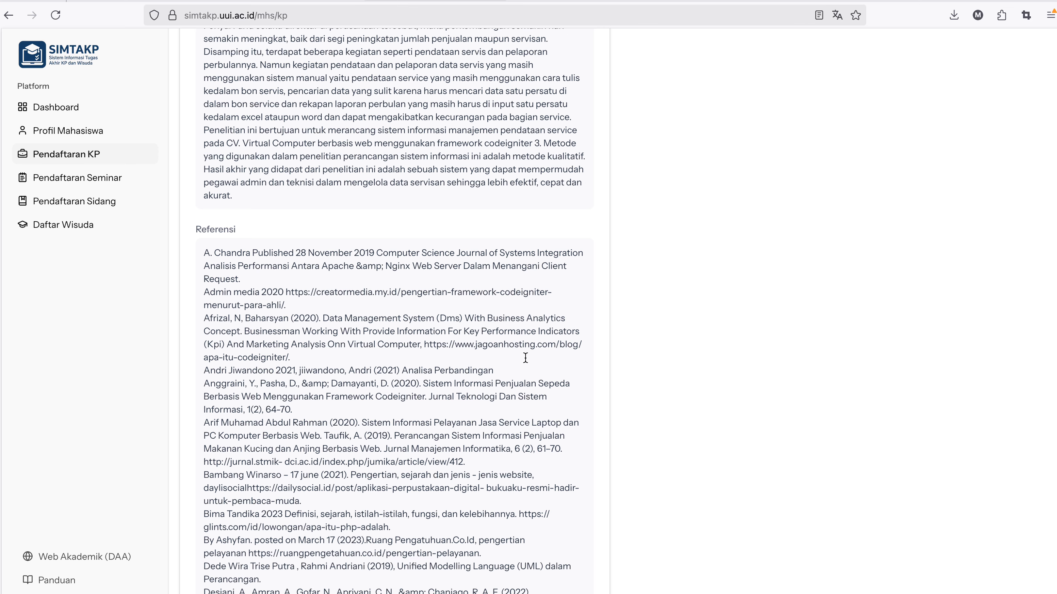
pyautogui.scroll(-3, 525, 357)
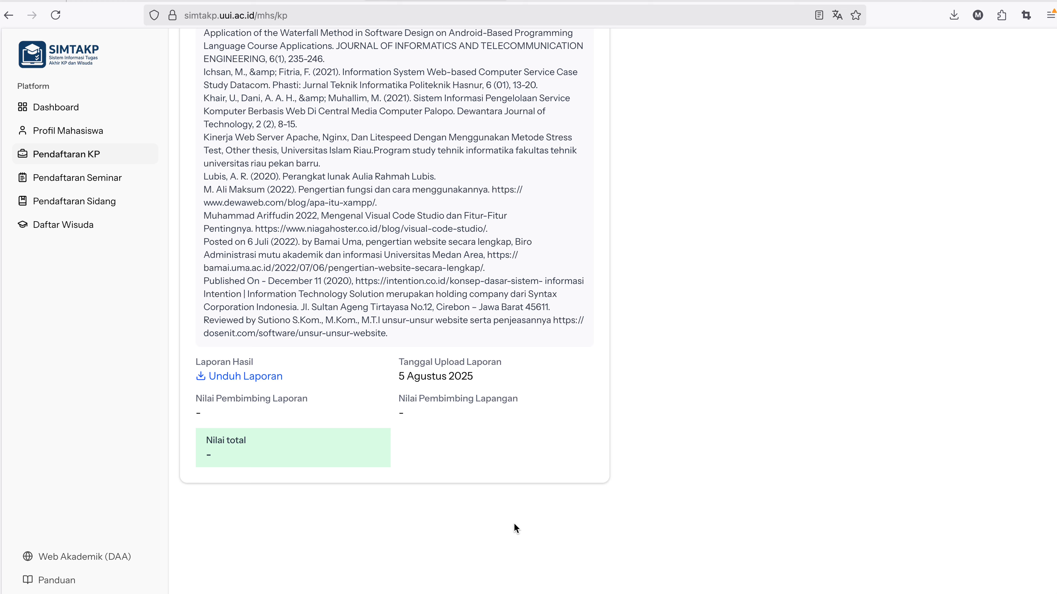
# Reload the KP record in the browser to show grades 80 and 78, total 79.20 (B).
pyautogui.press('super+Tab')
pyautogui.click(487, 348)
pyautogui.press('F5')
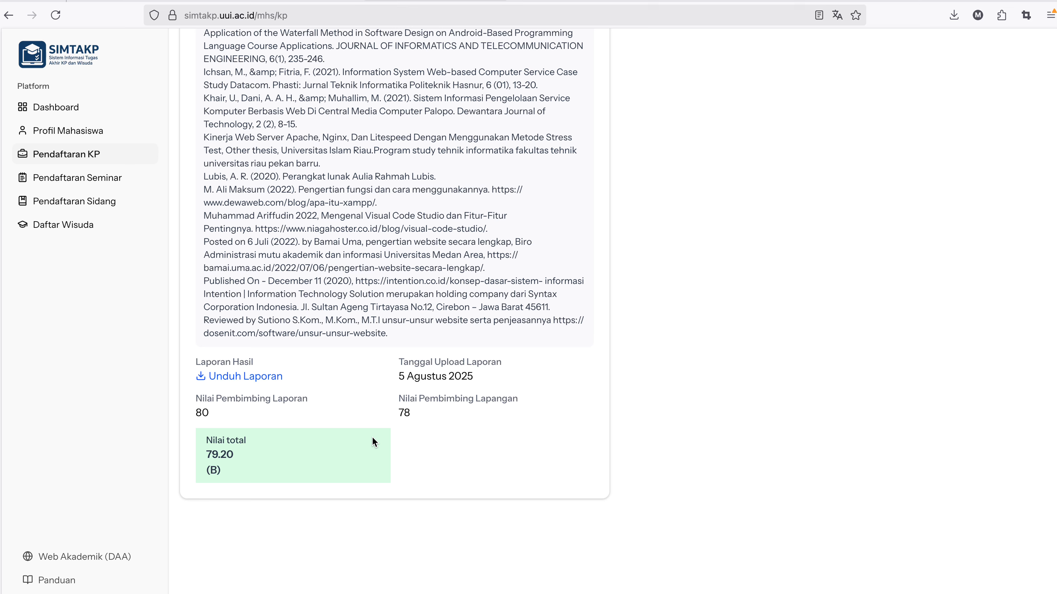
pyautogui.moveTo(225, 472); pyautogui.dragTo(204, 436)
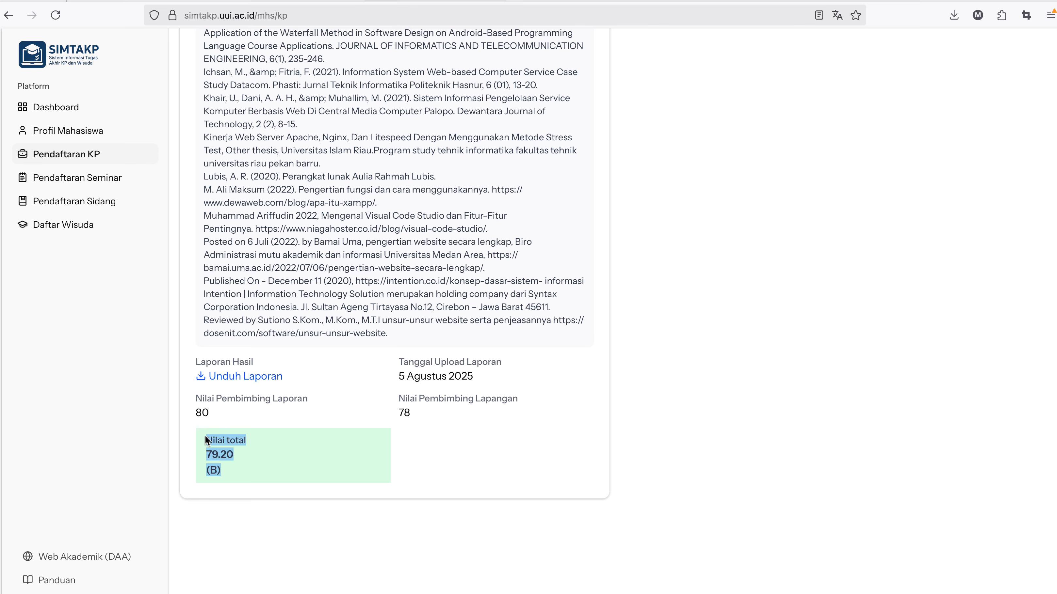
pyautogui.click(356, 440)
pyautogui.scroll(1, 356, 441)
pyautogui.scroll(10, 355, 441)
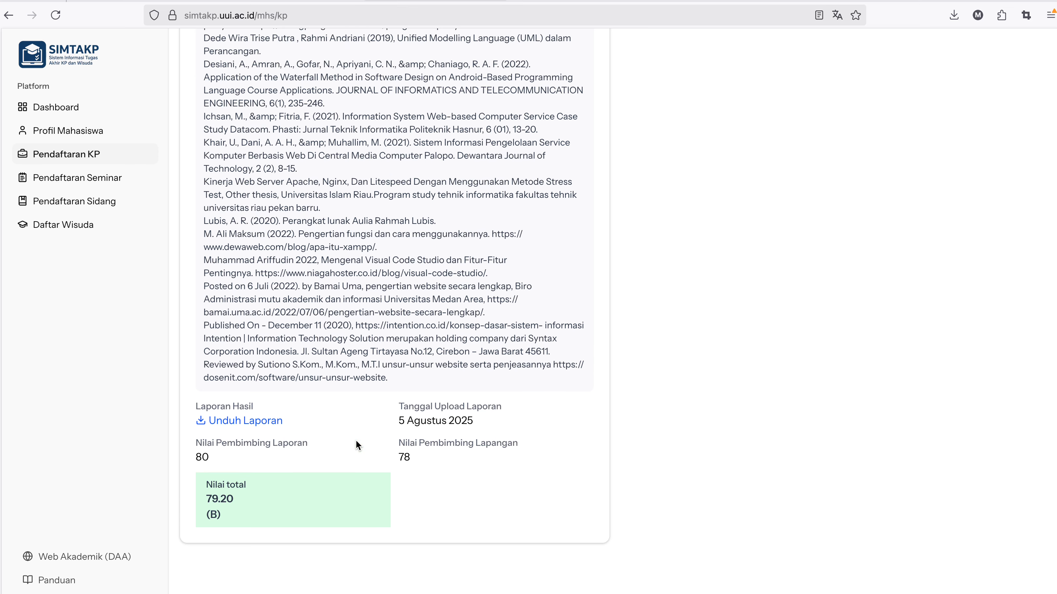
pyautogui.scroll(15, 357, 445)
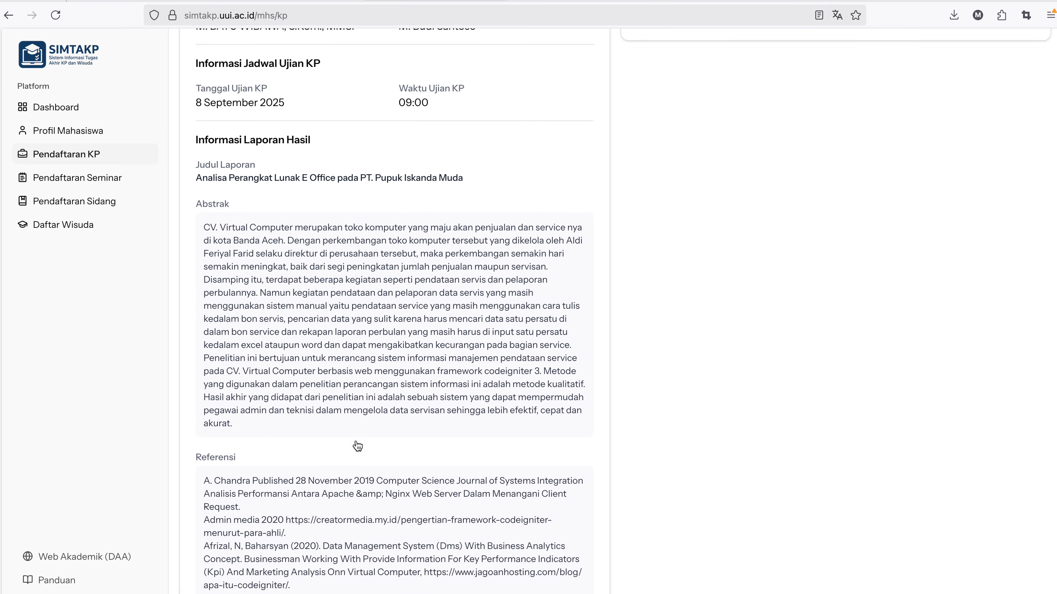